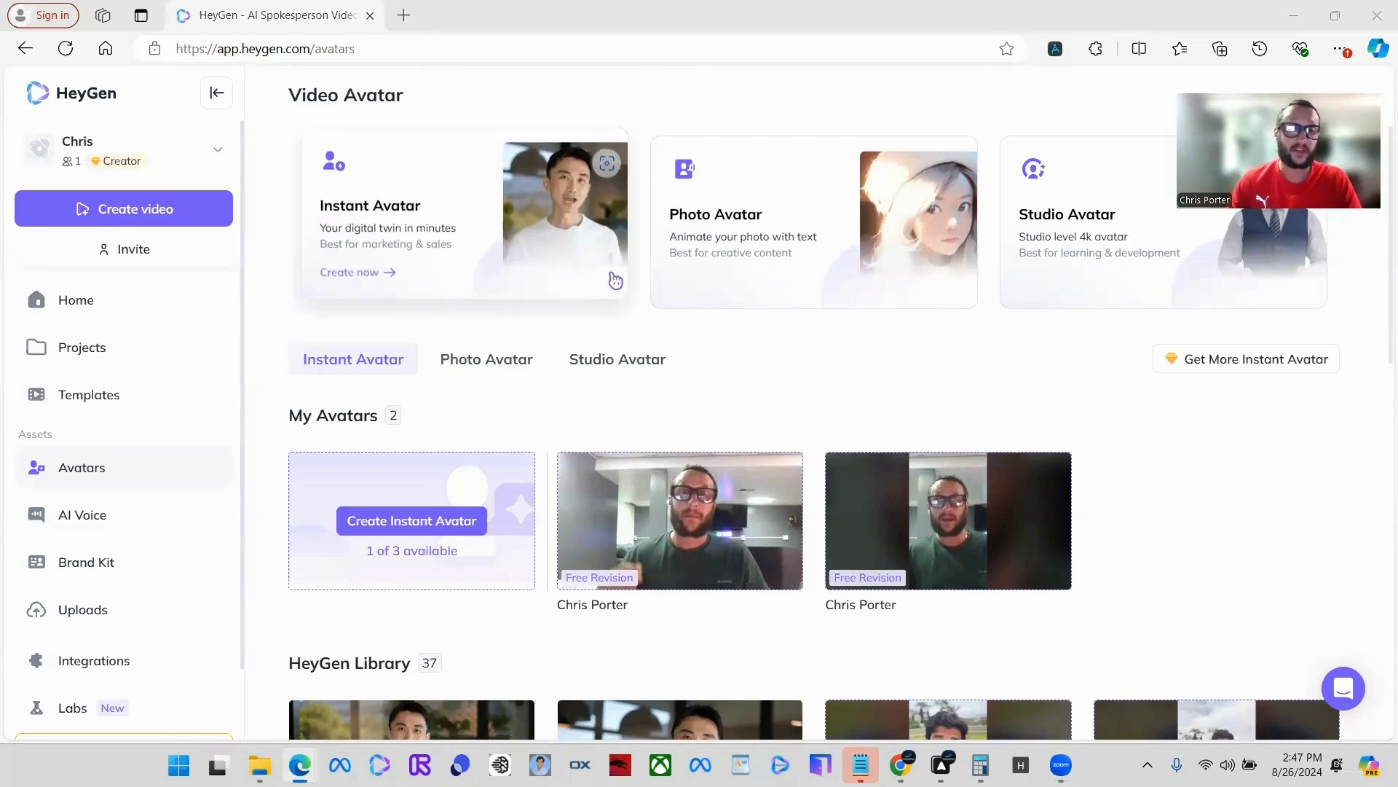
- Open the preview of the first cloned avatar listed under My Avatars
{"action": "scroll", "coordinate": [631, 300], "scroll_direction": "down", "scroll_amount": 2}
{"action": "scroll", "coordinate": [632, 300], "scroll_direction": "up", "scroll_amount": 2}
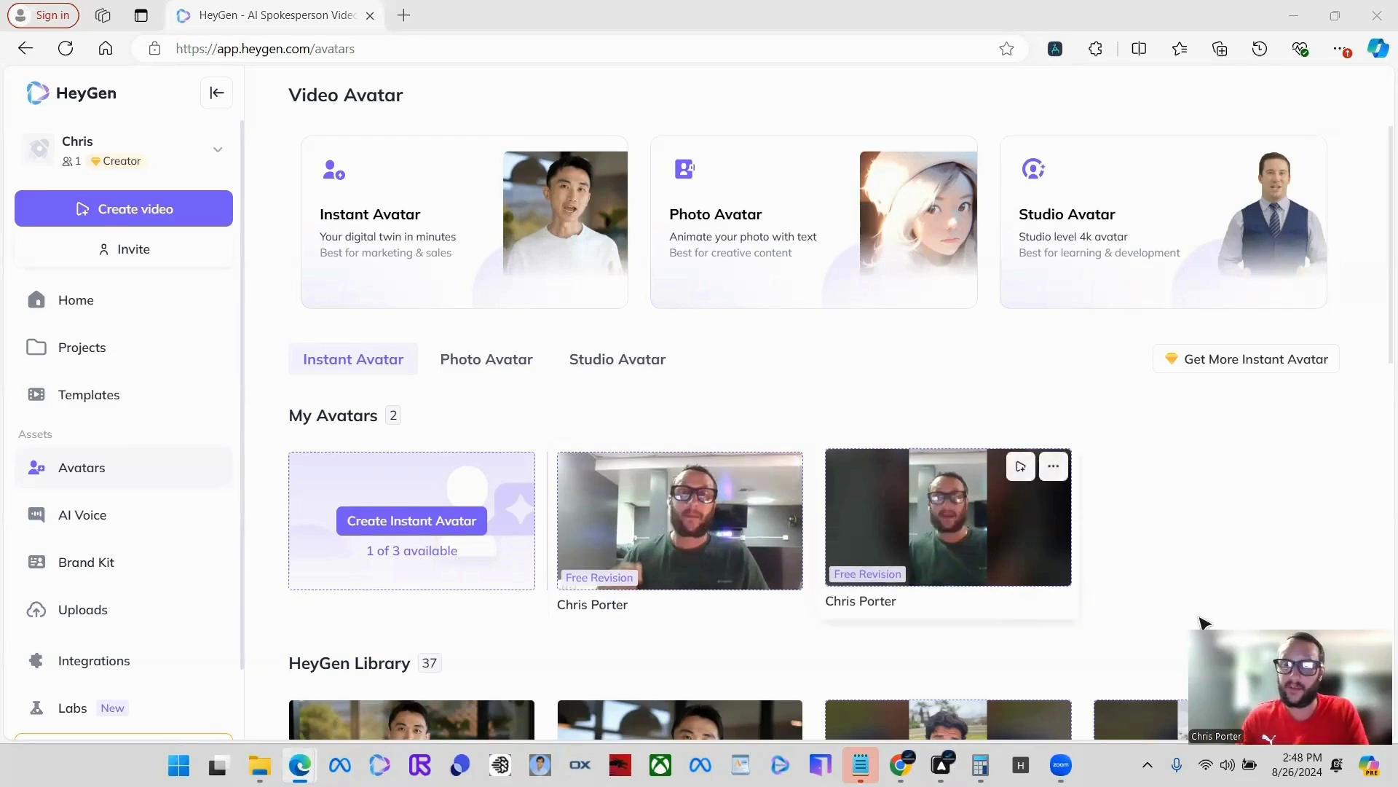
{"action": "left_click", "coordinate": [663, 527]}
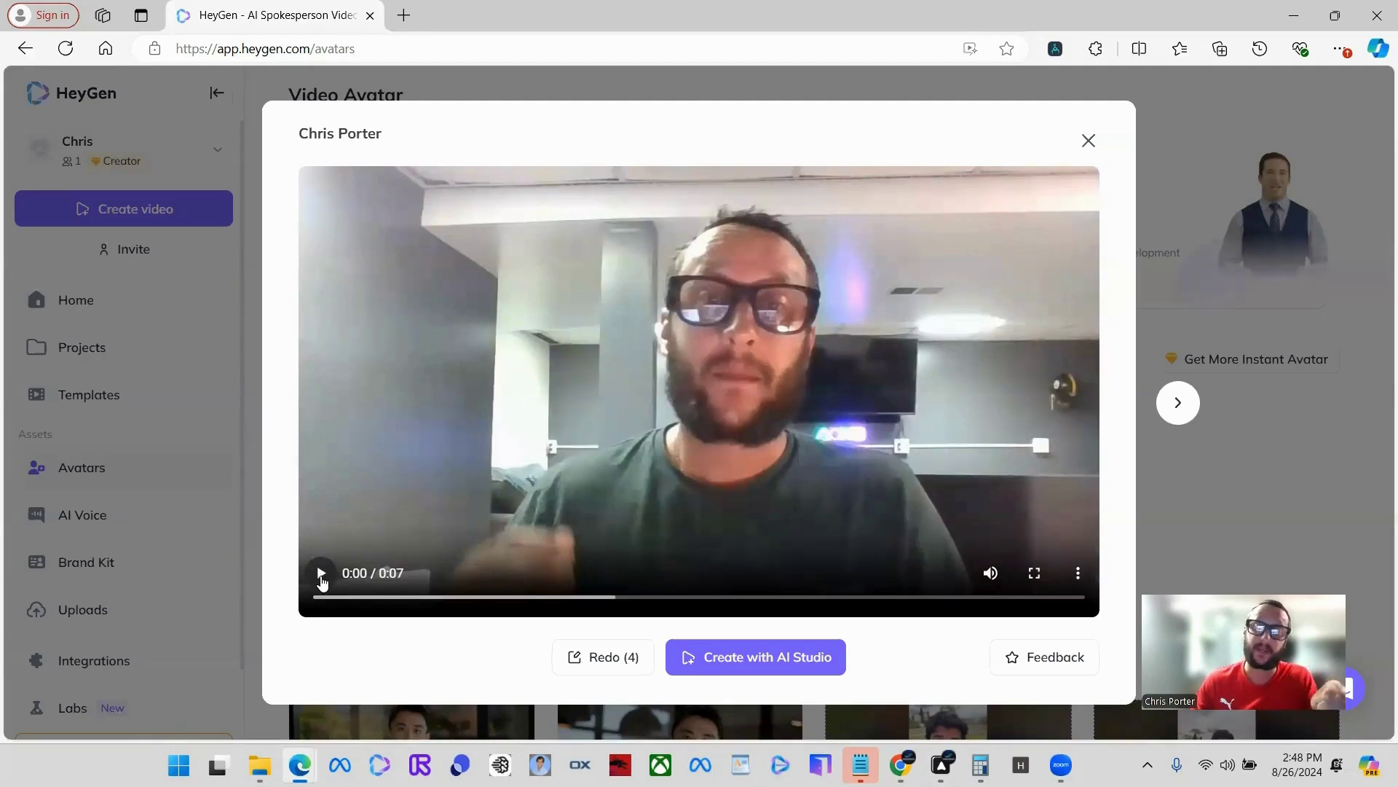
- Play the cloned avatar's 7-second sample clip through, then close the preview
{"action": "left_click", "coordinate": [321, 576]}
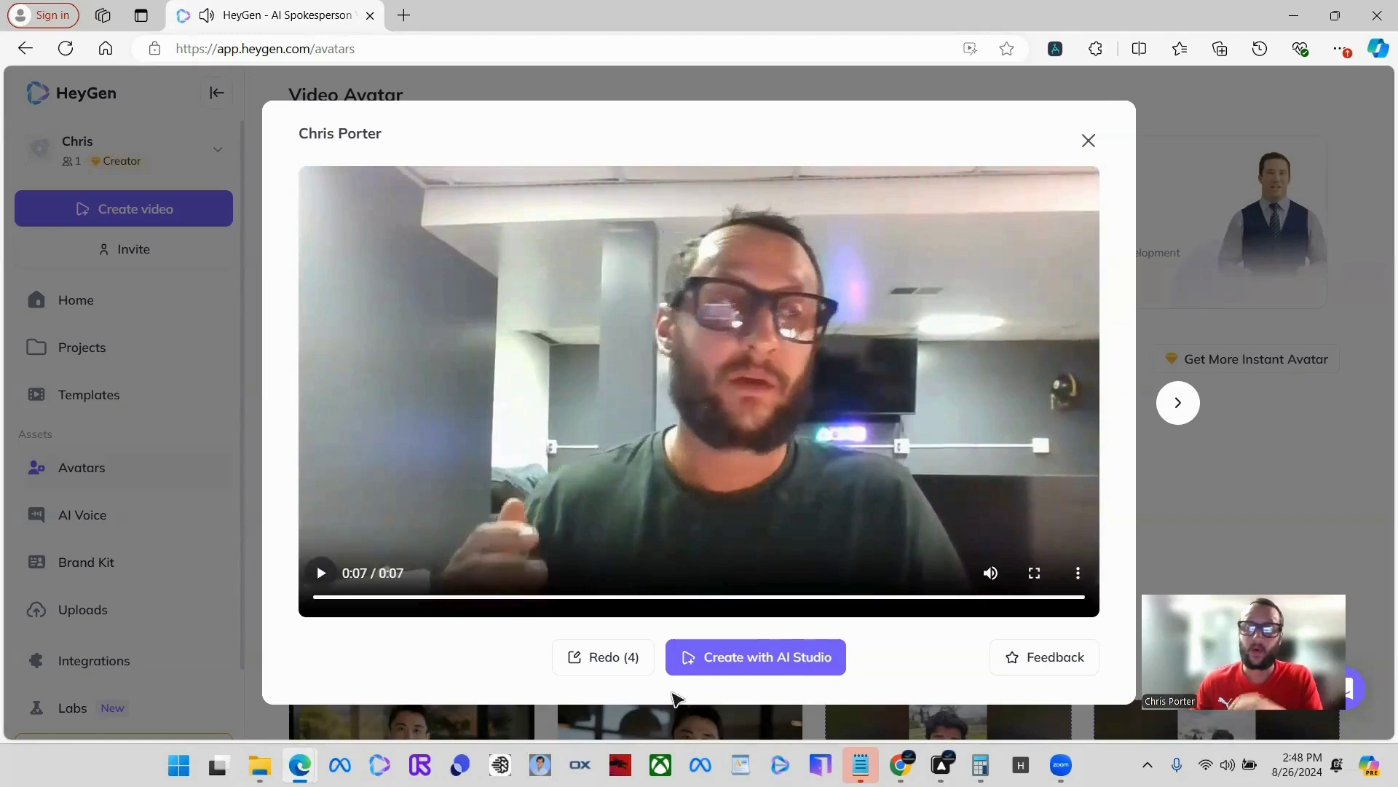
{"action": "left_click", "coordinate": [1090, 141]}
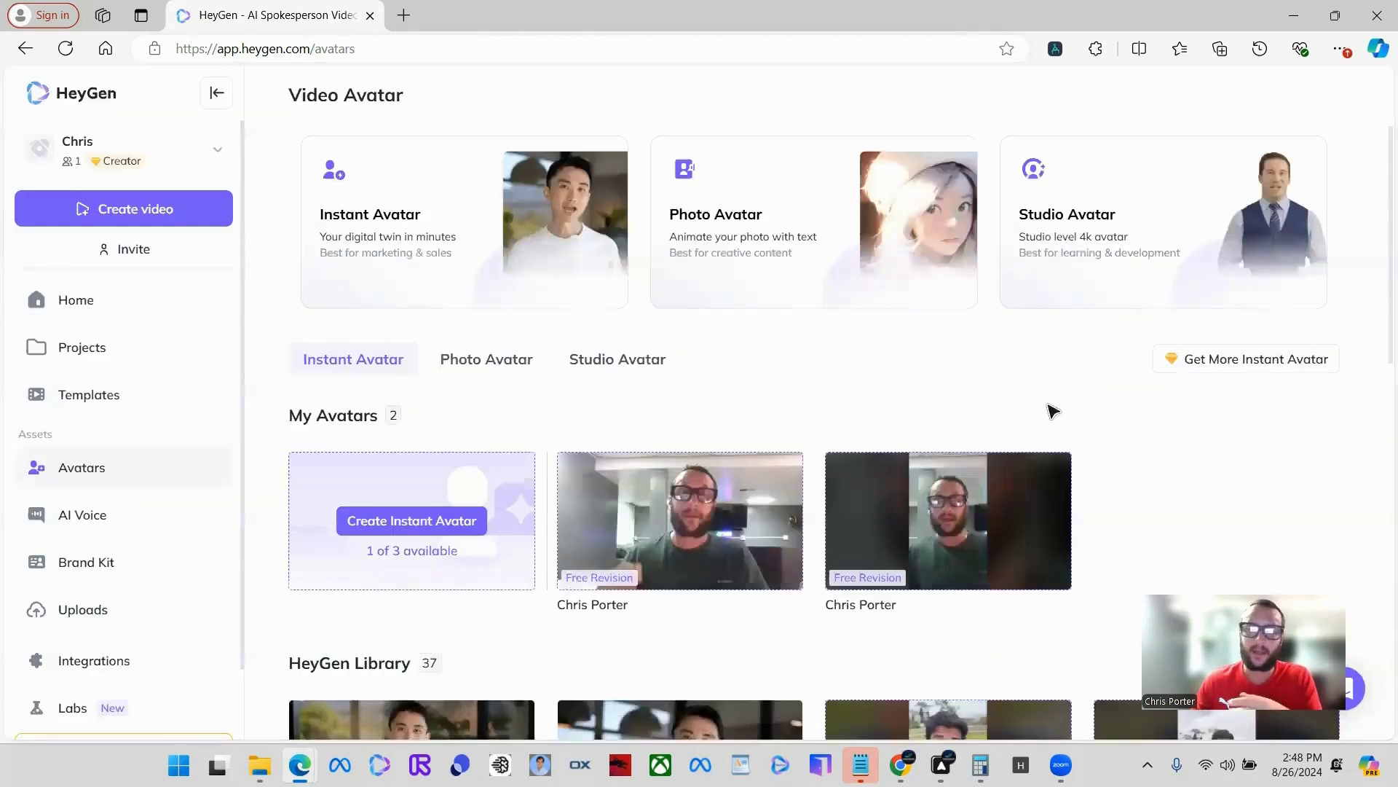
{"action": "mouse_move", "coordinate": [626, 561]}
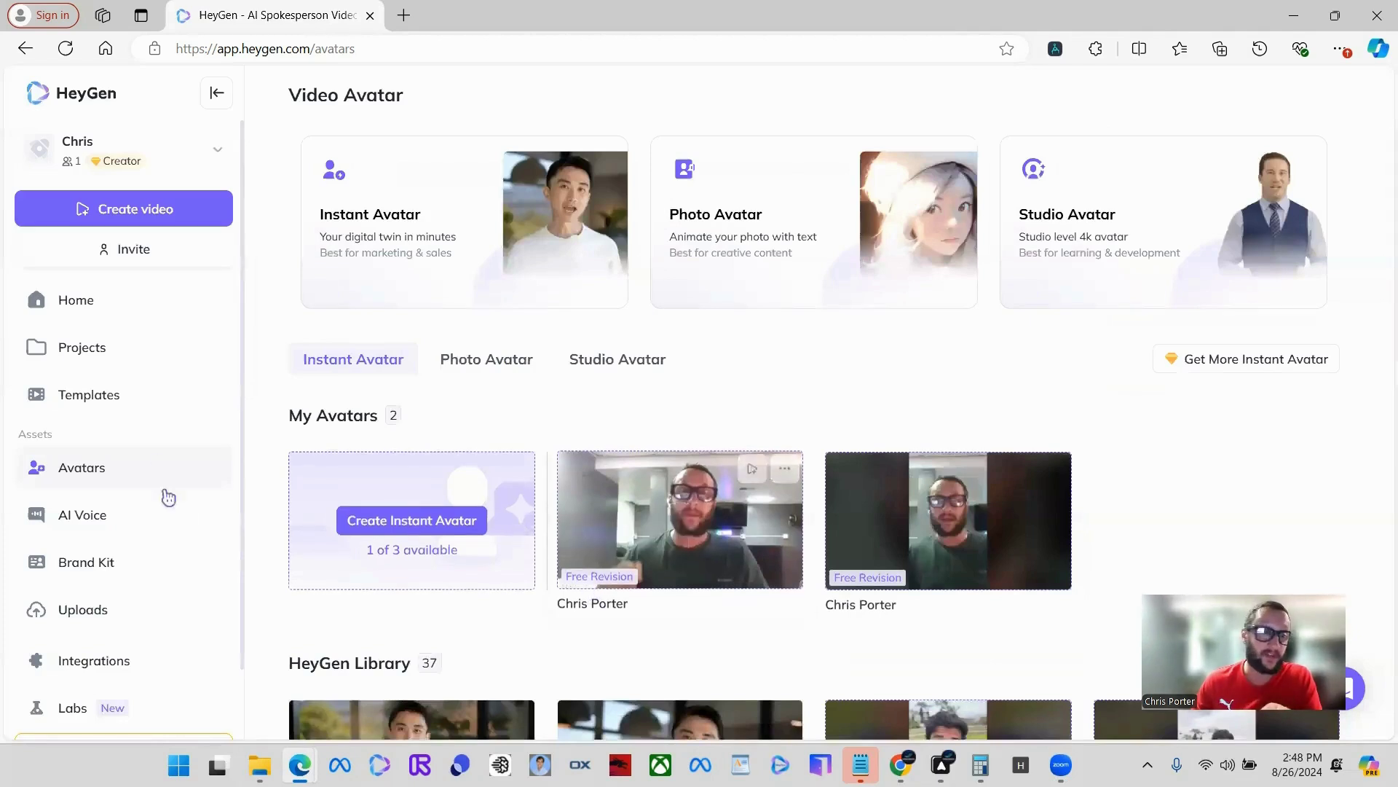
{"action": "scroll", "coordinate": [171, 524], "scroll_direction": "down", "scroll_amount": 1}
{"action": "left_click", "coordinate": [180, 682]}
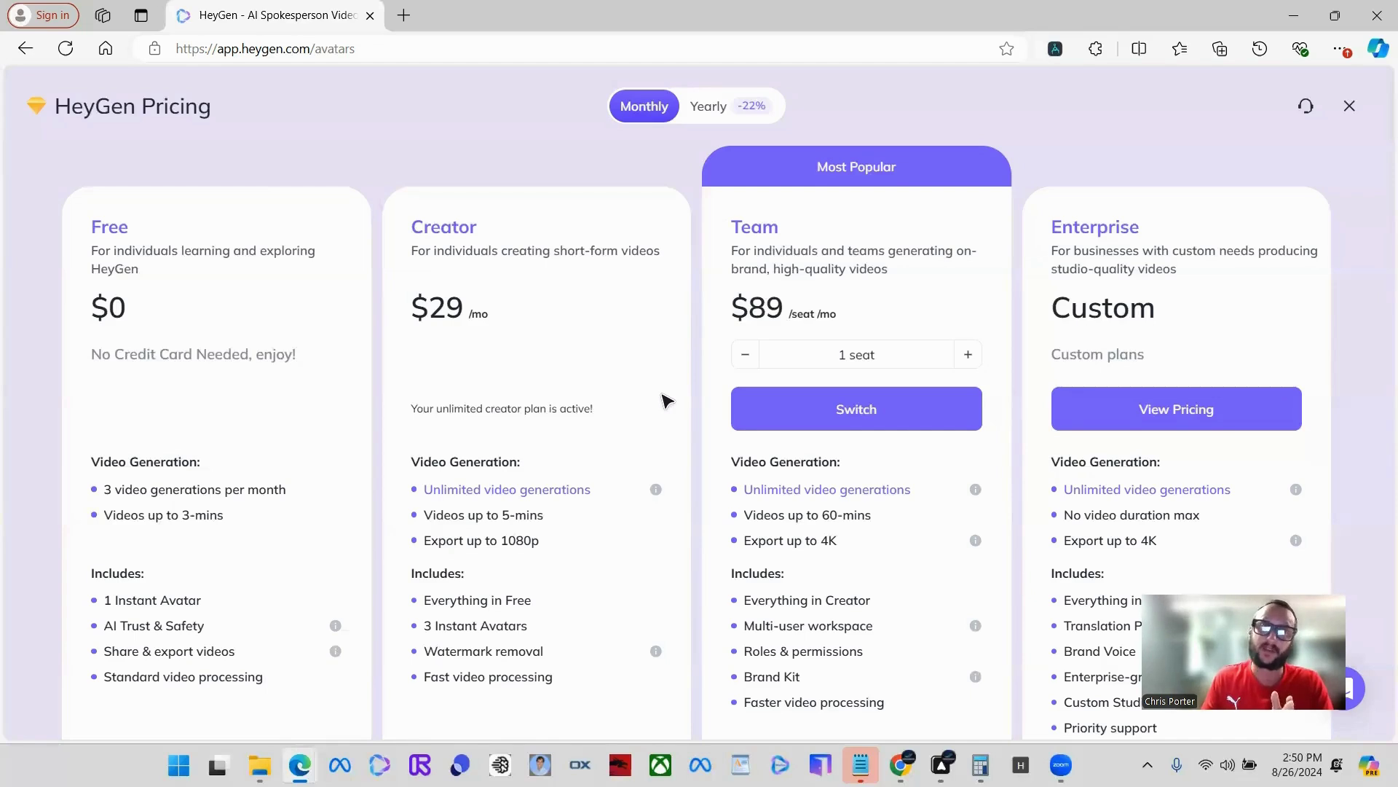
{"action": "left_click", "coordinate": [1348, 105]}
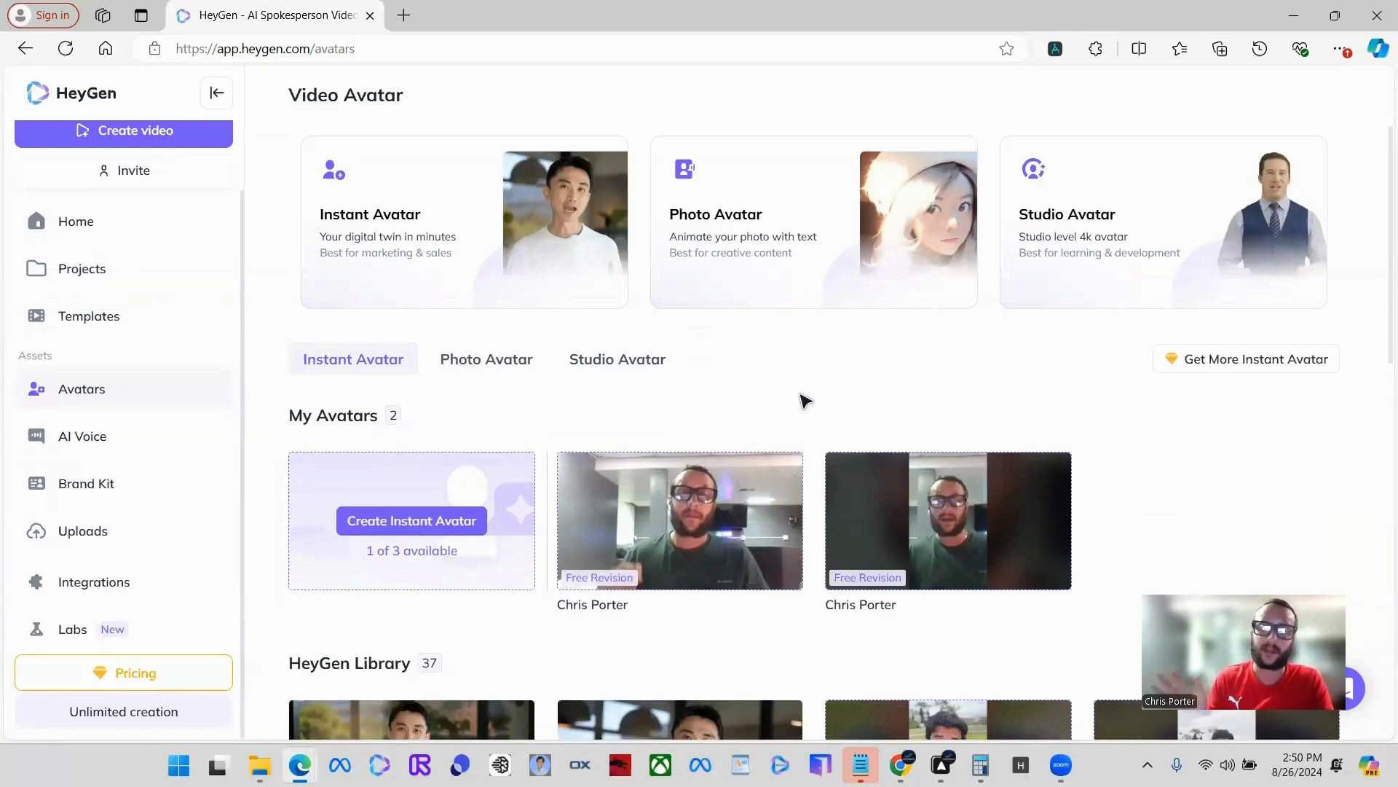
- Start a new instant avatar setup and choose the Still avatar style
{"action": "scroll", "coordinate": [757, 386], "scroll_direction": "down", "scroll_amount": 1}
{"action": "scroll", "coordinate": [757, 386], "scroll_direction": "down", "scroll_amount": 3}
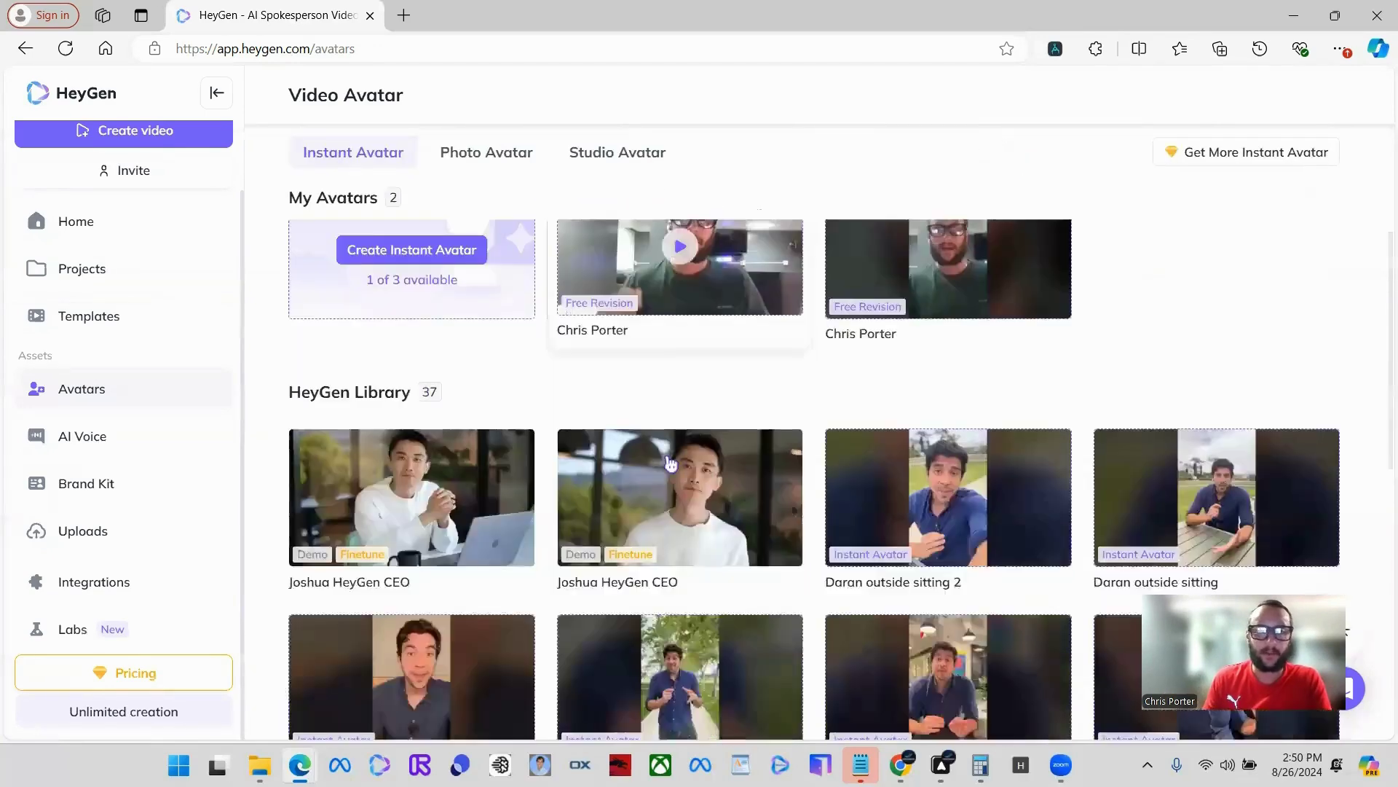
{"action": "scroll", "coordinate": [684, 488], "scroll_direction": "up", "scroll_amount": 2}
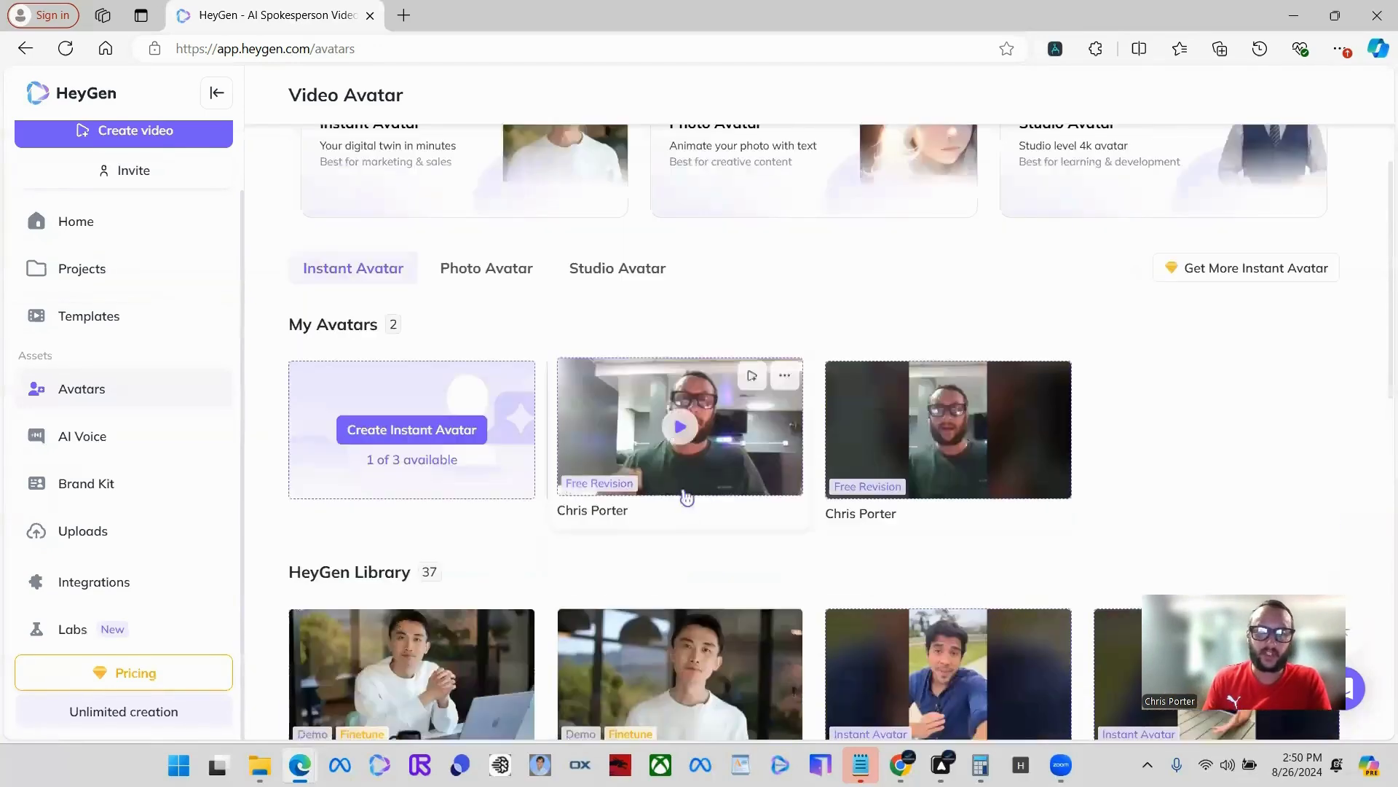
{"action": "left_click", "coordinate": [368, 437]}
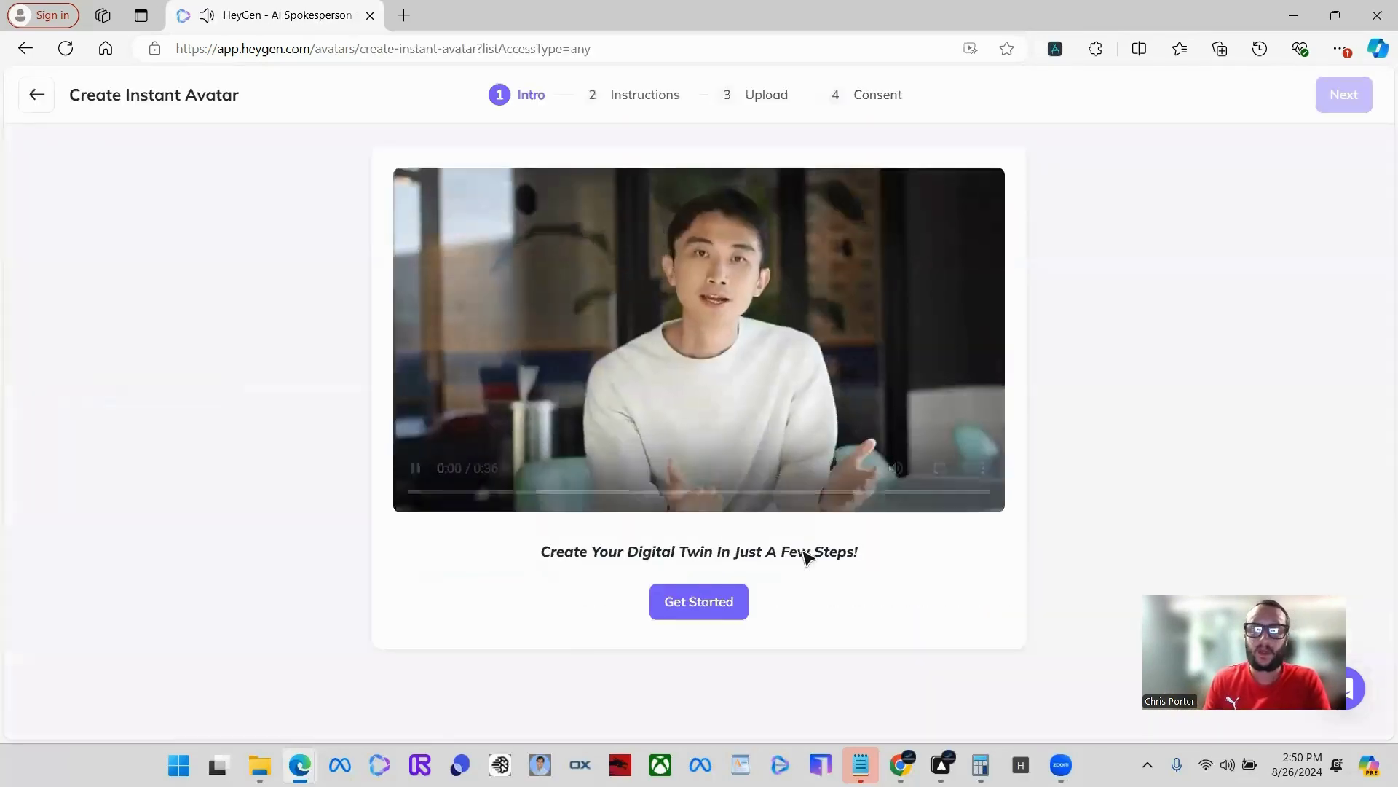
{"action": "left_click", "coordinate": [704, 603]}
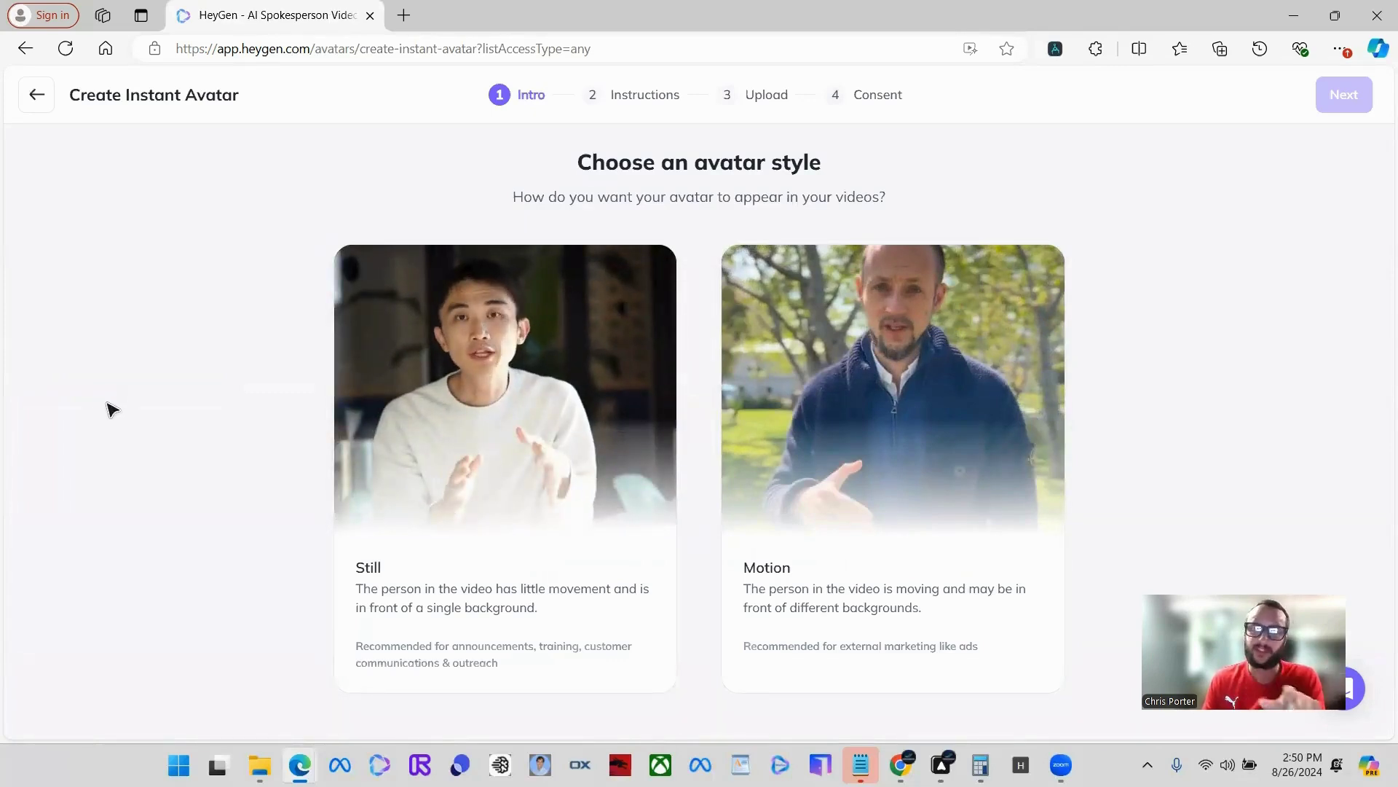
{"action": "left_click", "coordinate": [589, 391]}
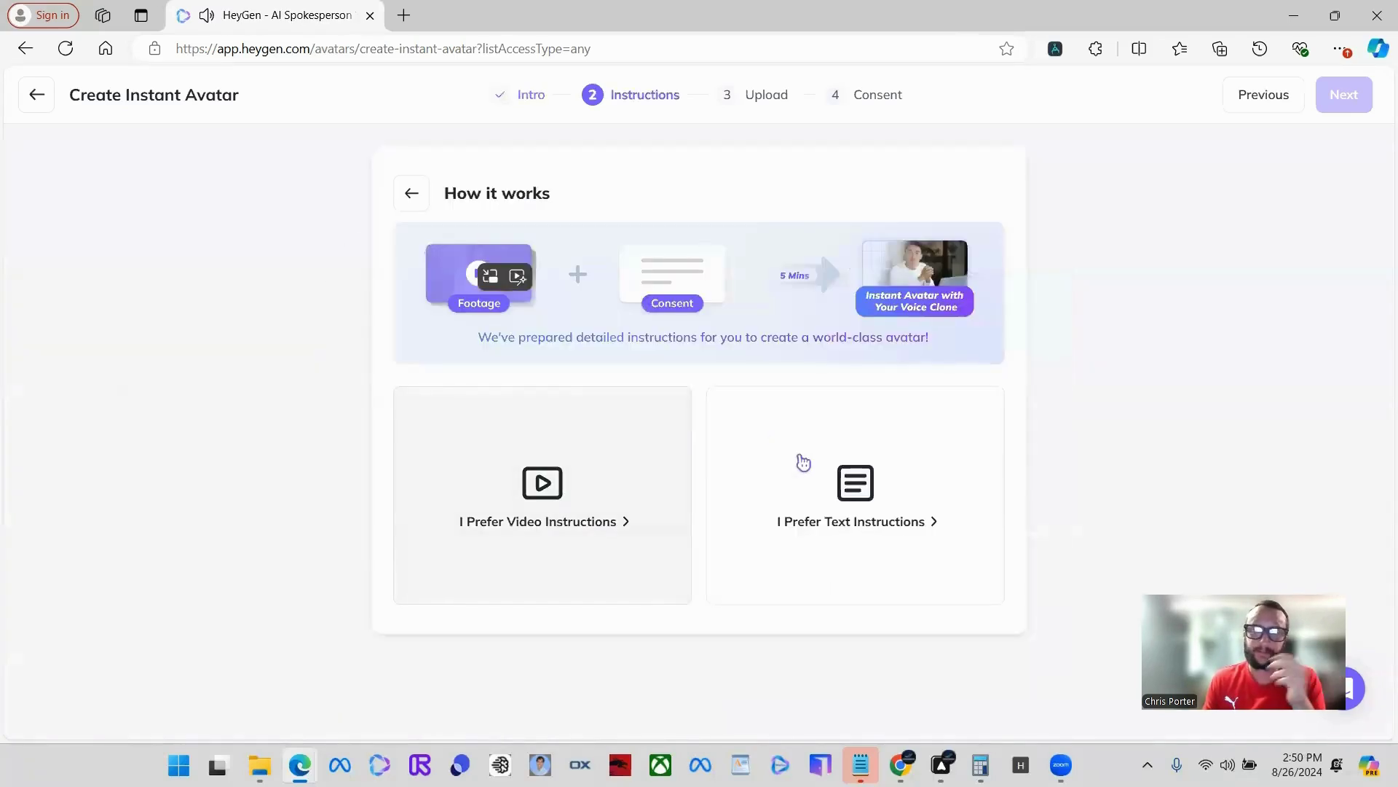
- Advance with text instructions to webcam recording, then exit the wizard without creating an avatar
{"action": "left_click", "coordinate": [838, 494]}
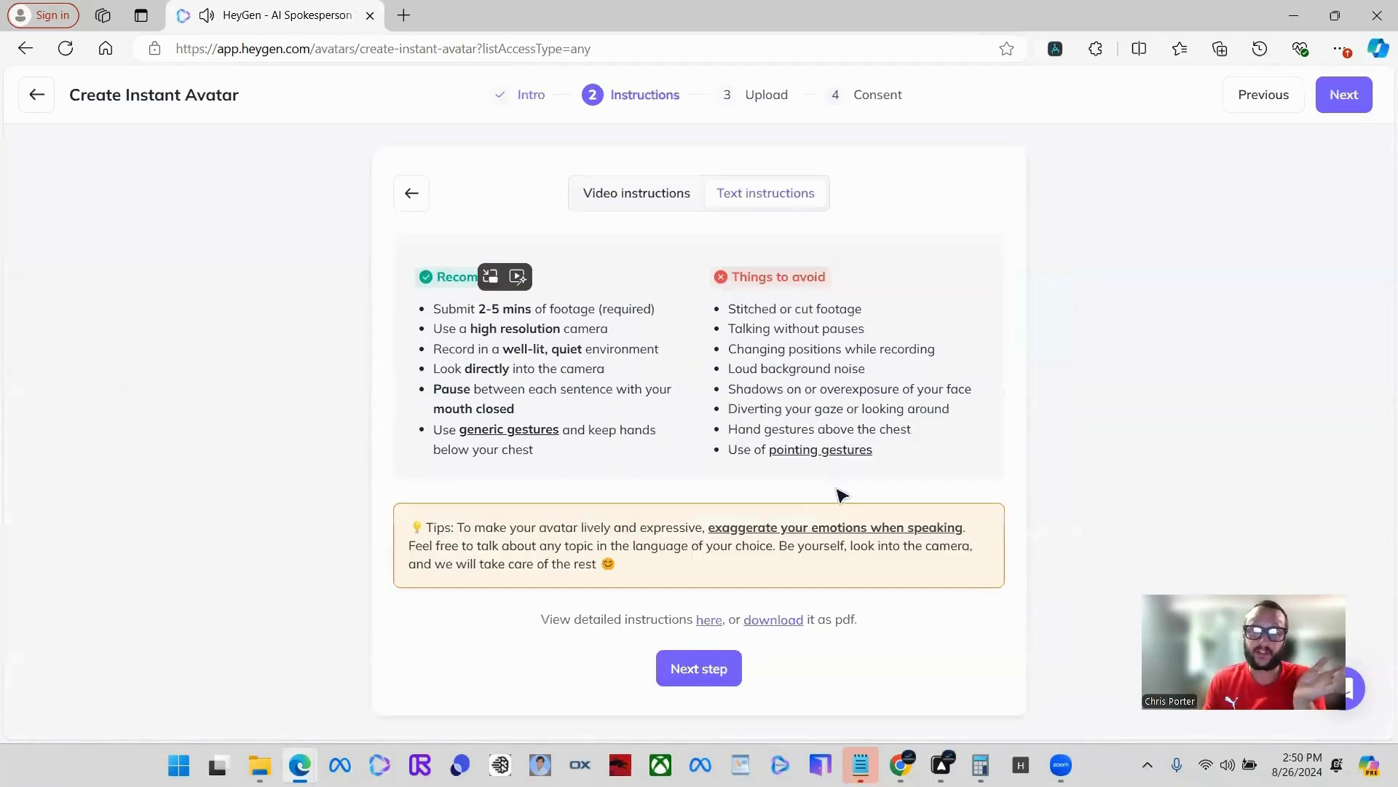
{"action": "left_click", "coordinate": [697, 671]}
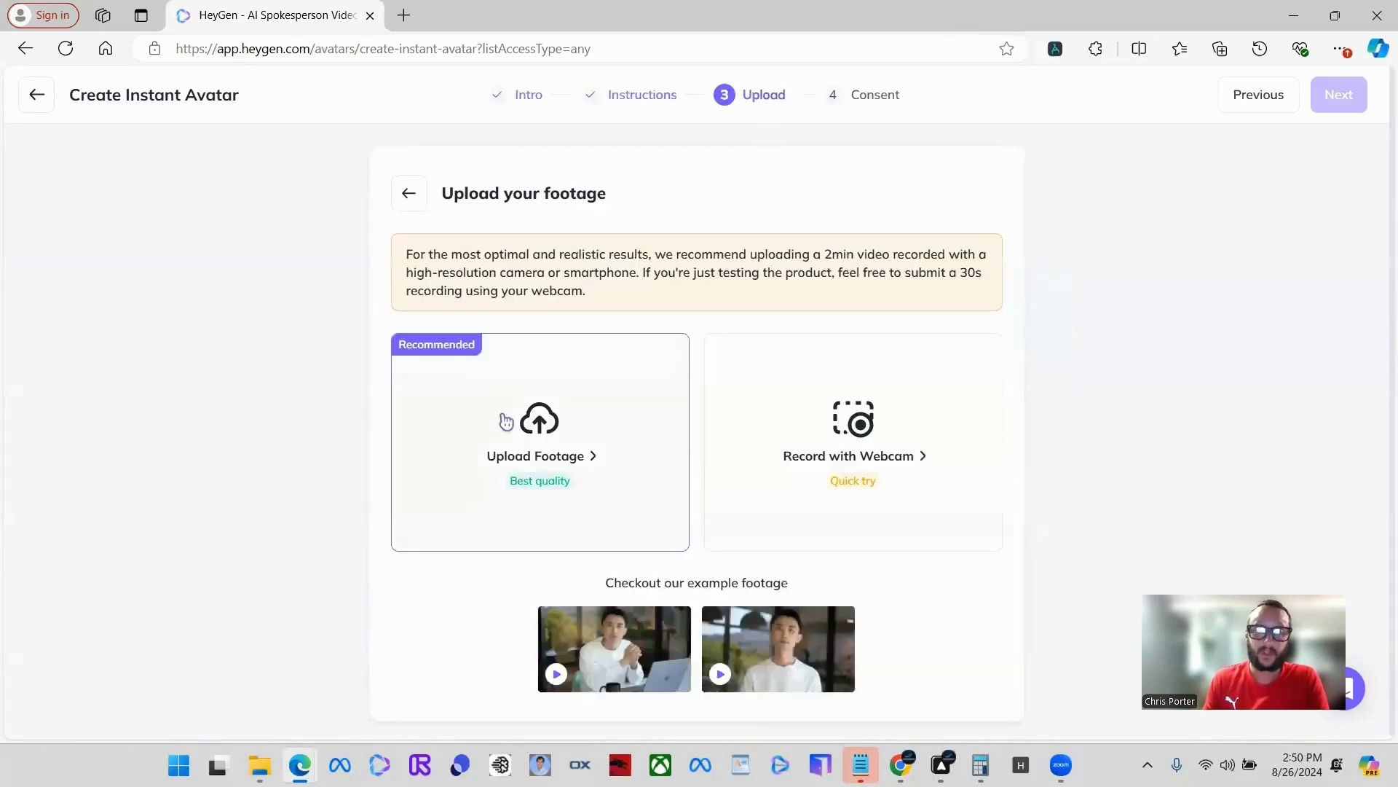
{"action": "left_click", "coordinate": [877, 481]}
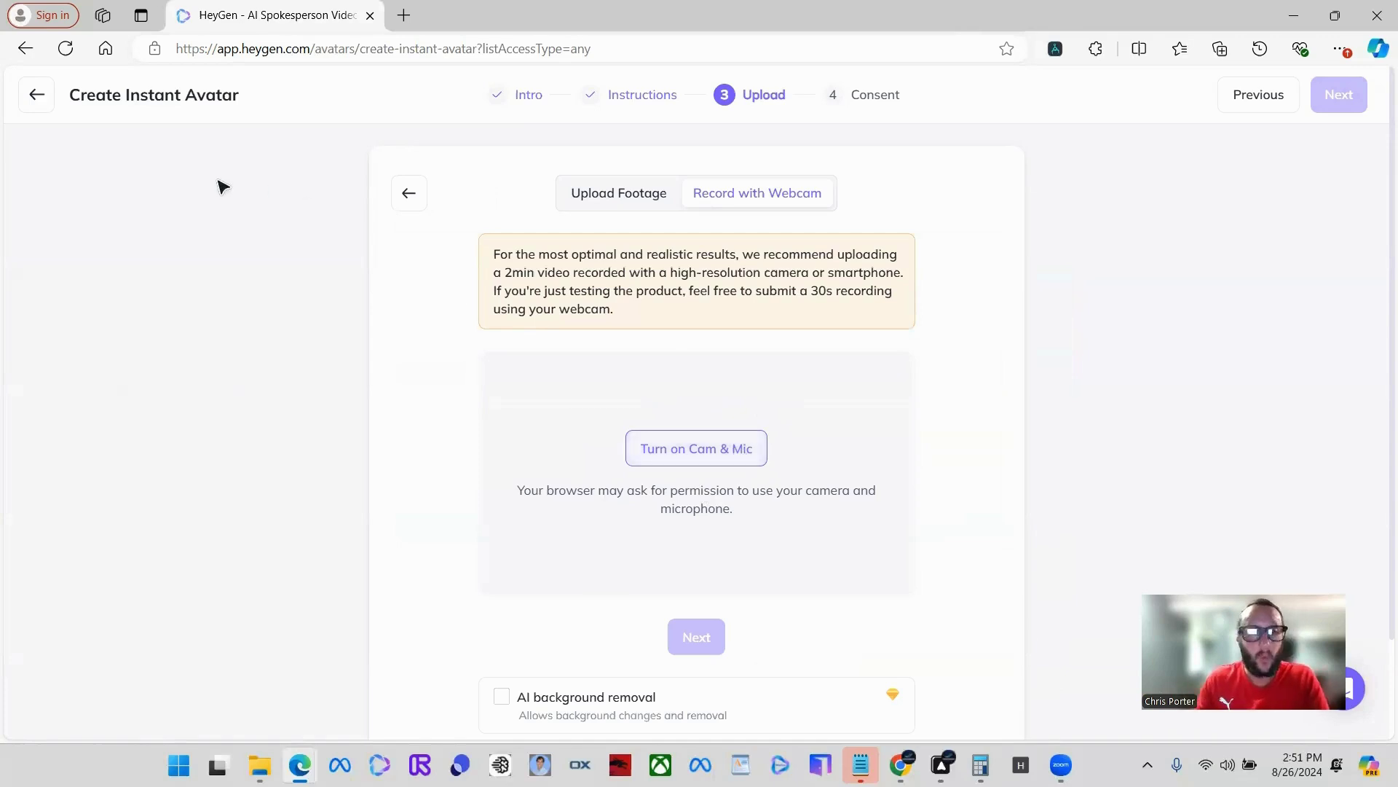
{"action": "scroll", "coordinate": [618, 627], "scroll_direction": "down", "scroll_amount": 2}
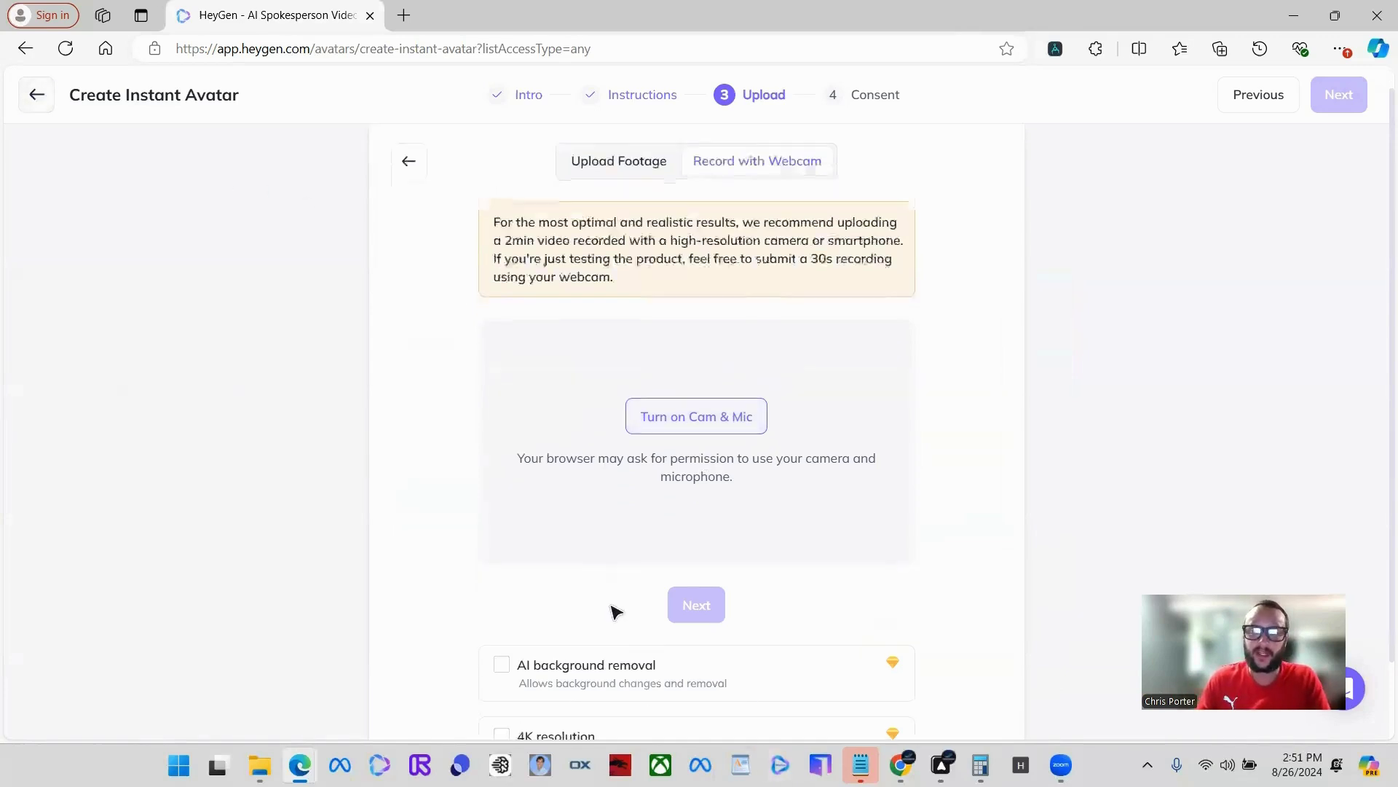
{"action": "left_click", "coordinate": [24, 100]}
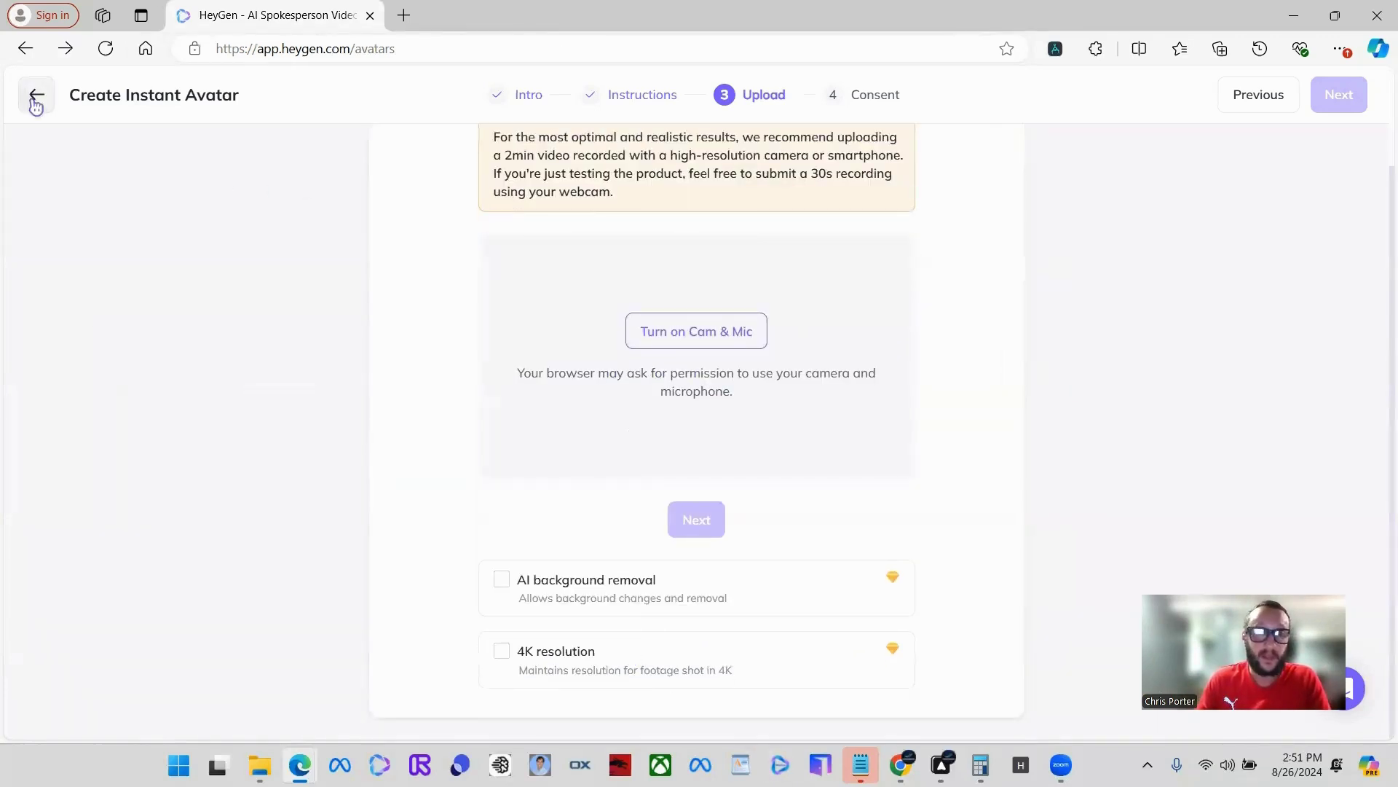
- Browse the 37 HeyGen Library stock avatars and return to the top of the page
{"action": "scroll", "coordinate": [823, 429], "scroll_direction": "down", "scroll_amount": 2}
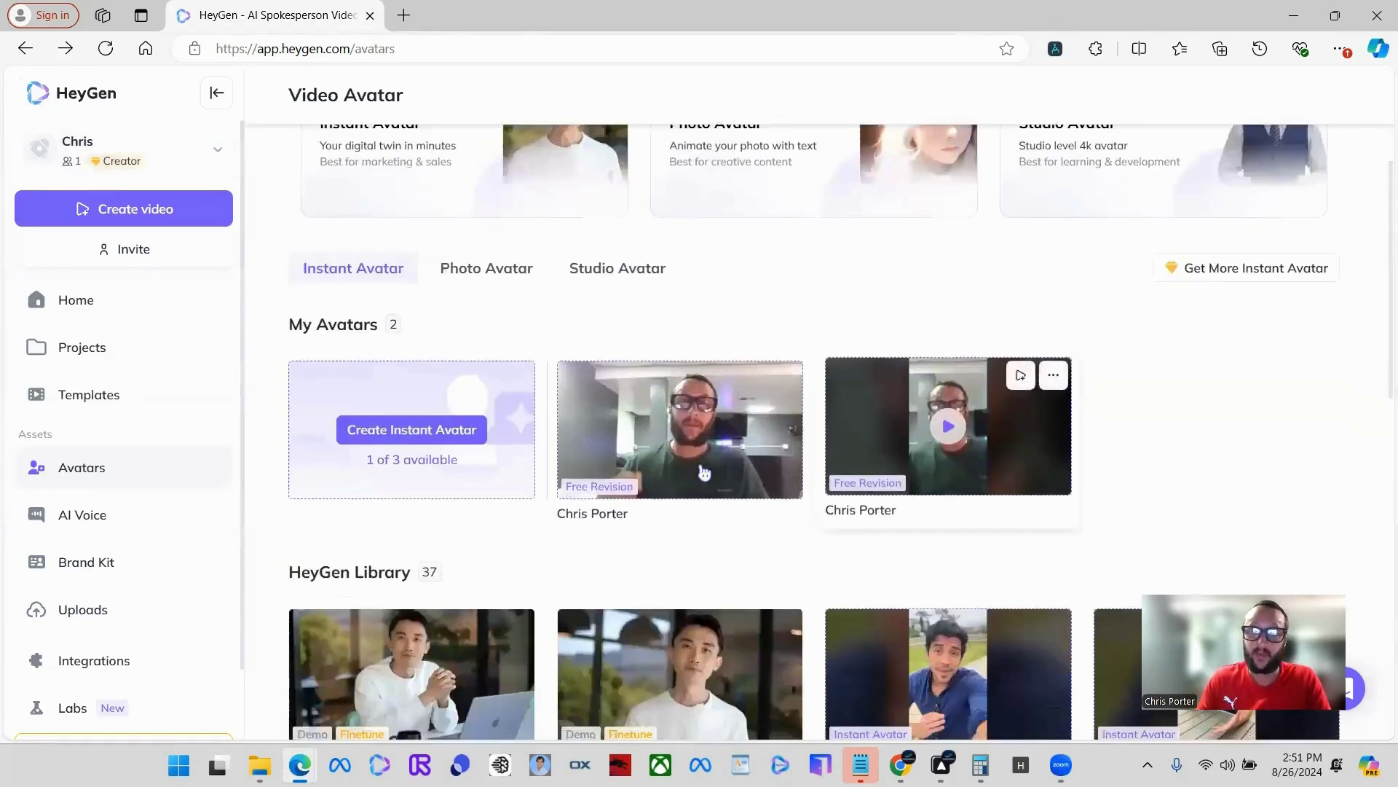
{"action": "scroll", "coordinate": [903, 473], "scroll_direction": "down", "scroll_amount": 3}
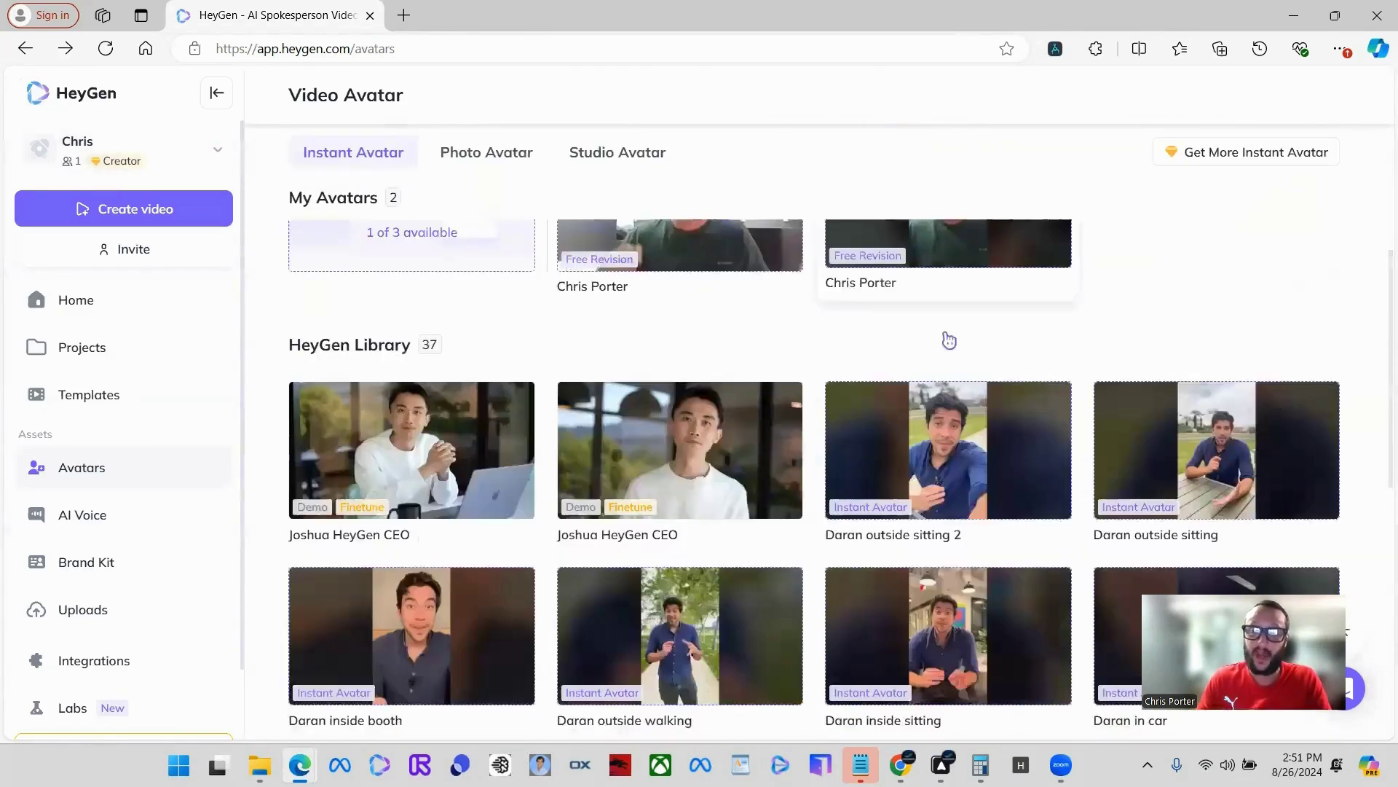
{"action": "scroll", "coordinate": [1150, 411], "scroll_direction": "down", "scroll_amount": 1}
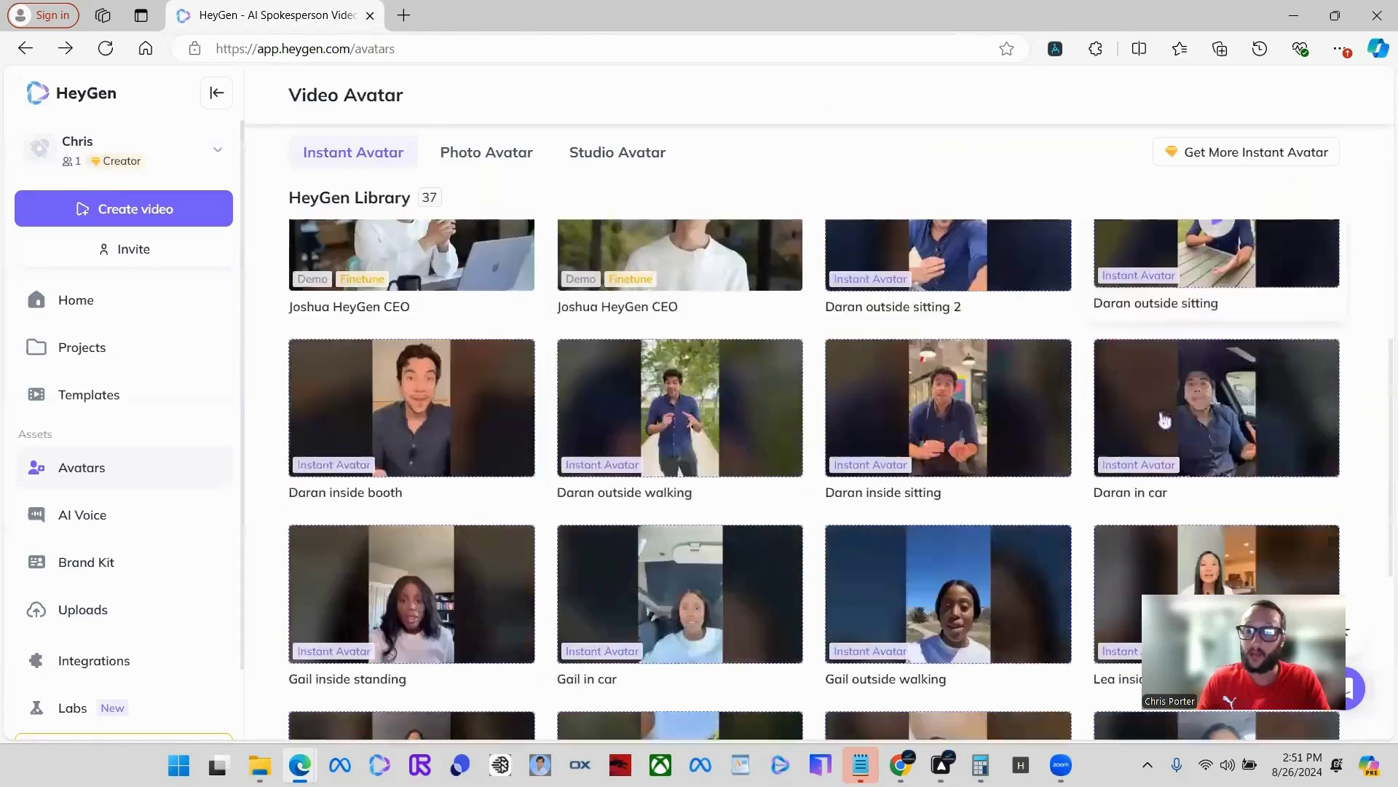
{"action": "scroll", "coordinate": [947, 430], "scroll_direction": "up", "scroll_amount": 1}
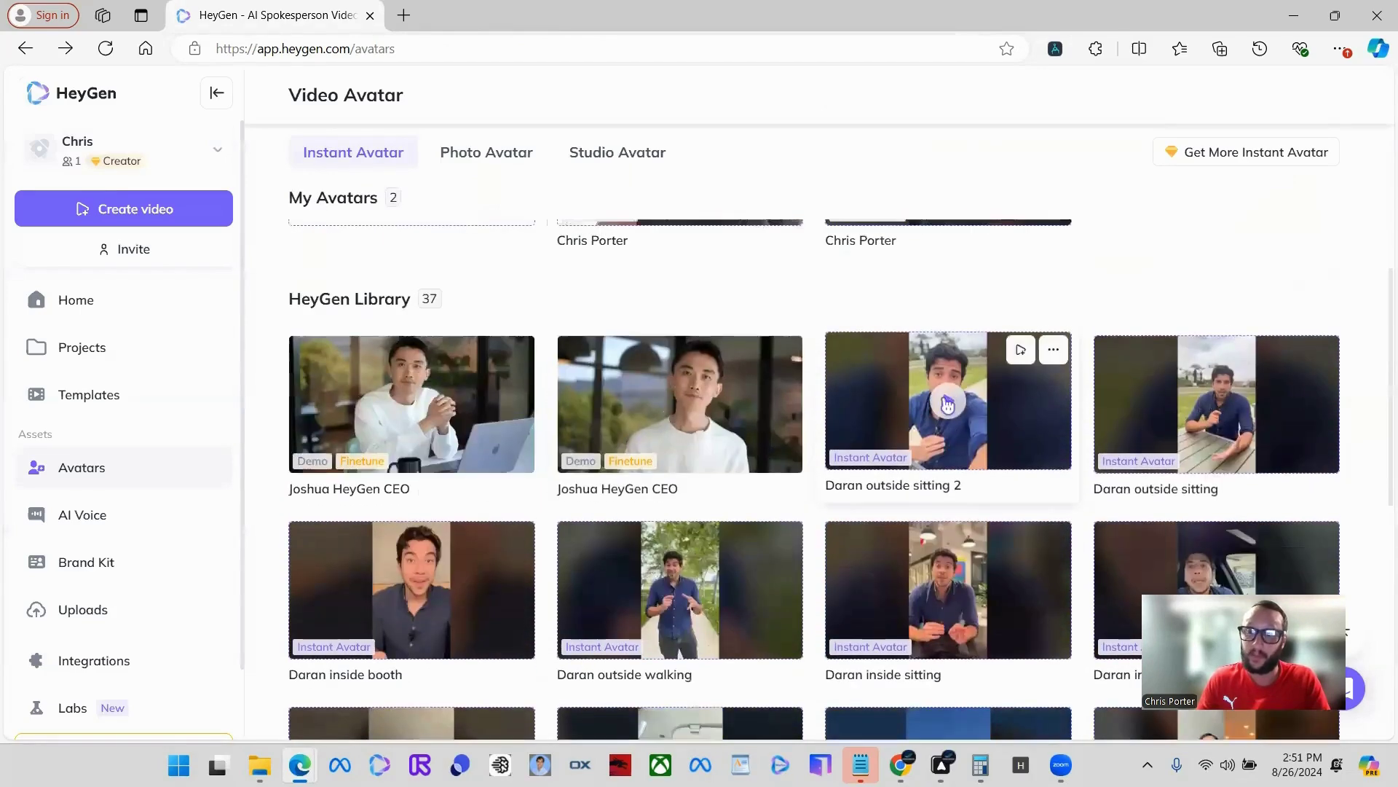
{"action": "scroll", "coordinate": [665, 580], "scroll_direction": "up", "scroll_amount": 1}
{"action": "scroll", "coordinate": [665, 581], "scroll_direction": "up", "scroll_amount": 3}
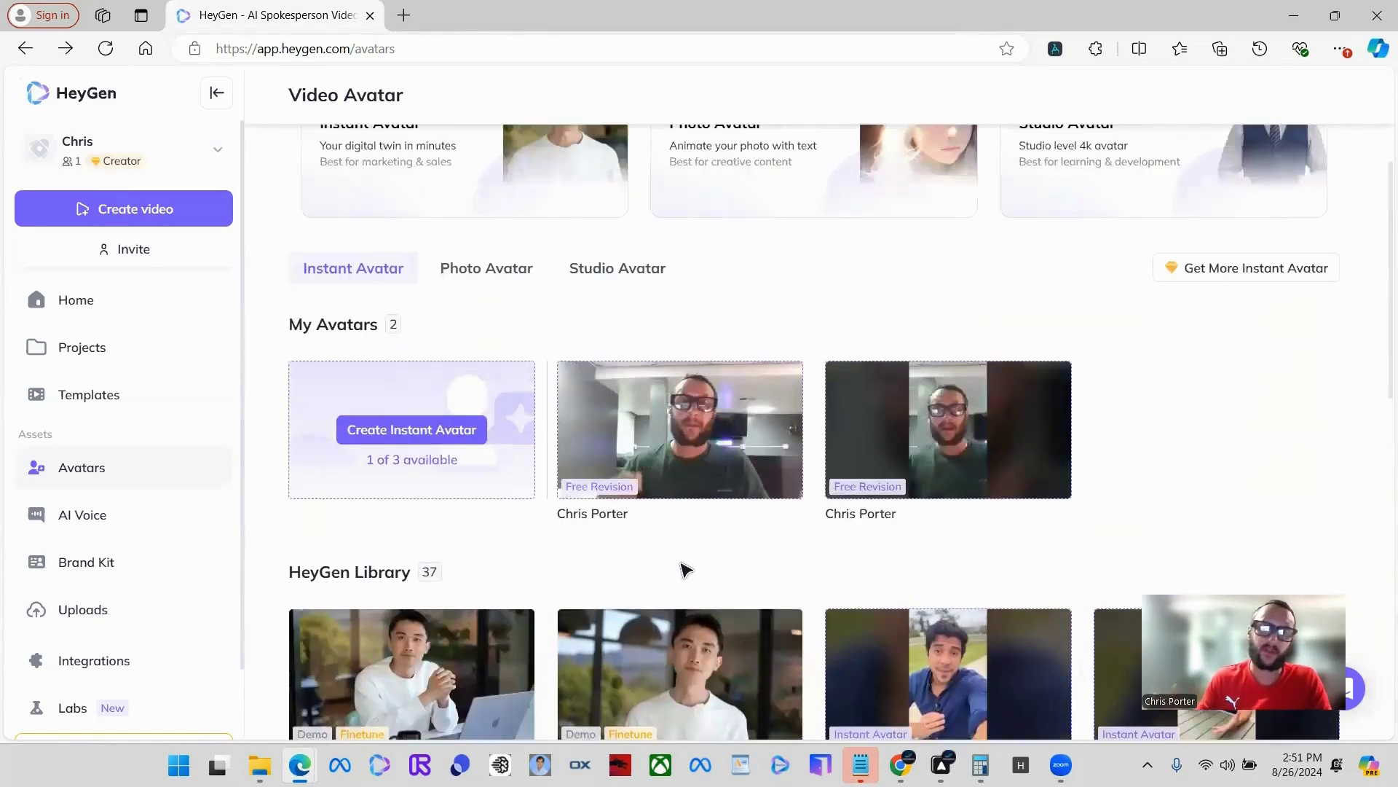
{"action": "mouse_move", "coordinate": [721, 528]}
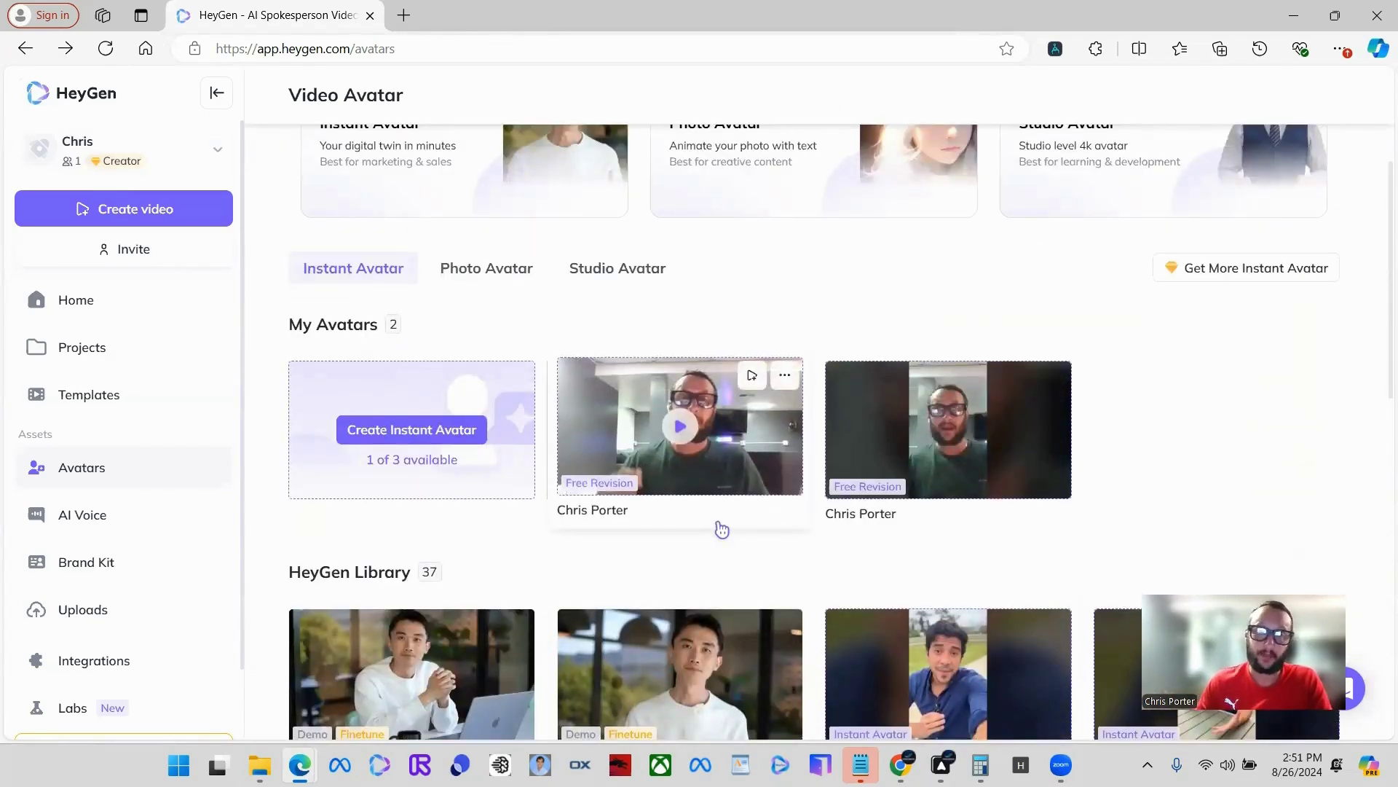
- Open the Projects library and load more of its 82 videos with See More
{"action": "left_click", "coordinate": [119, 356]}
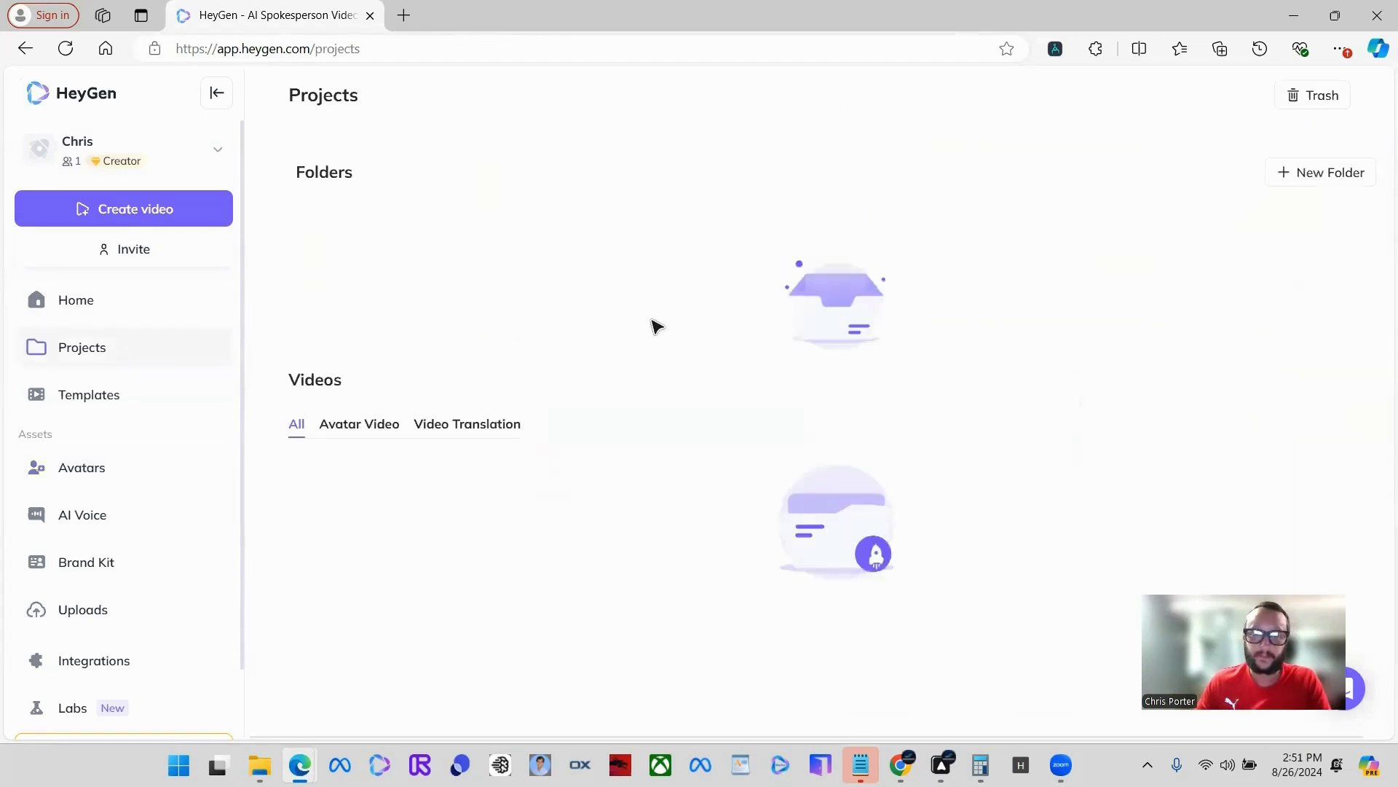
{"action": "scroll", "coordinate": [1043, 485], "scroll_direction": "down", "scroll_amount": 3}
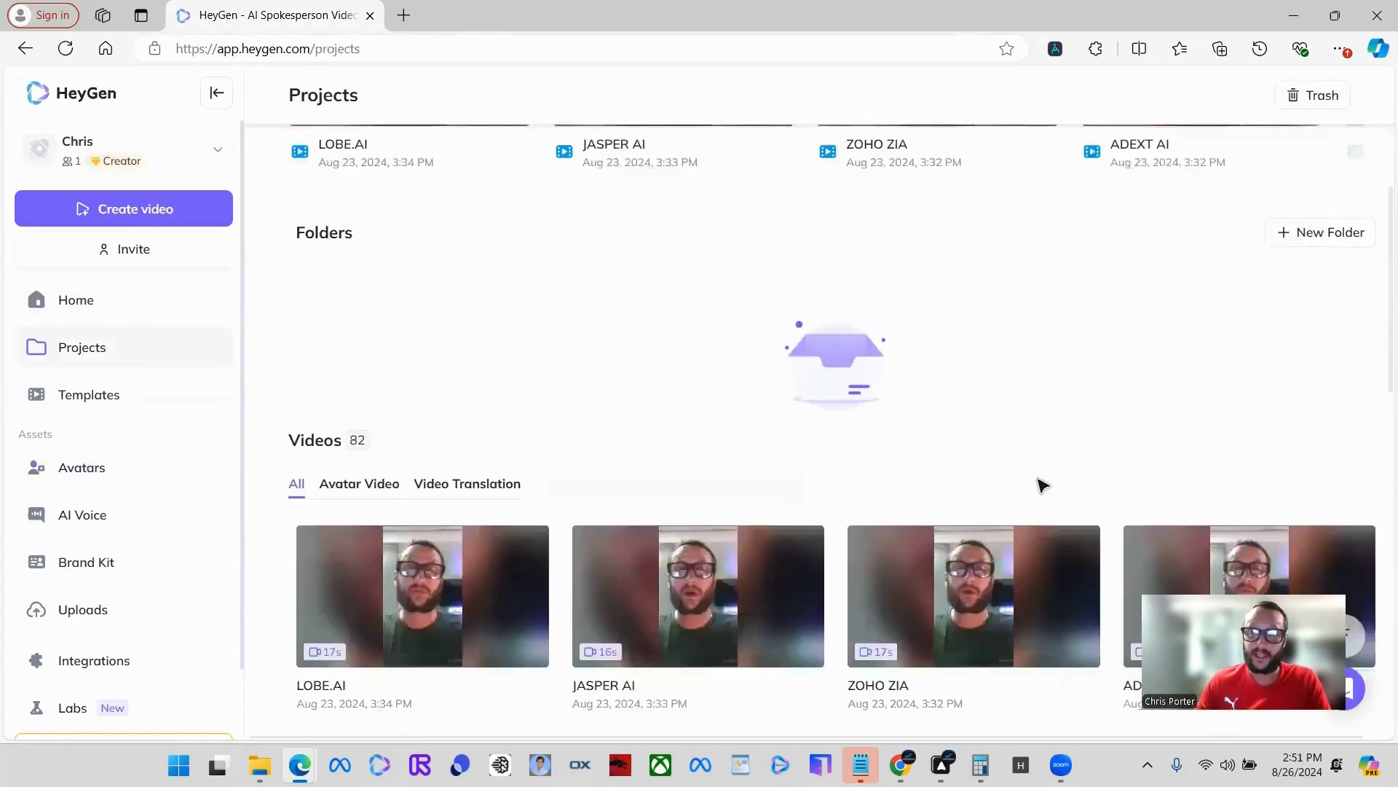
{"action": "scroll", "coordinate": [1043, 485], "scroll_direction": "down", "scroll_amount": 3}
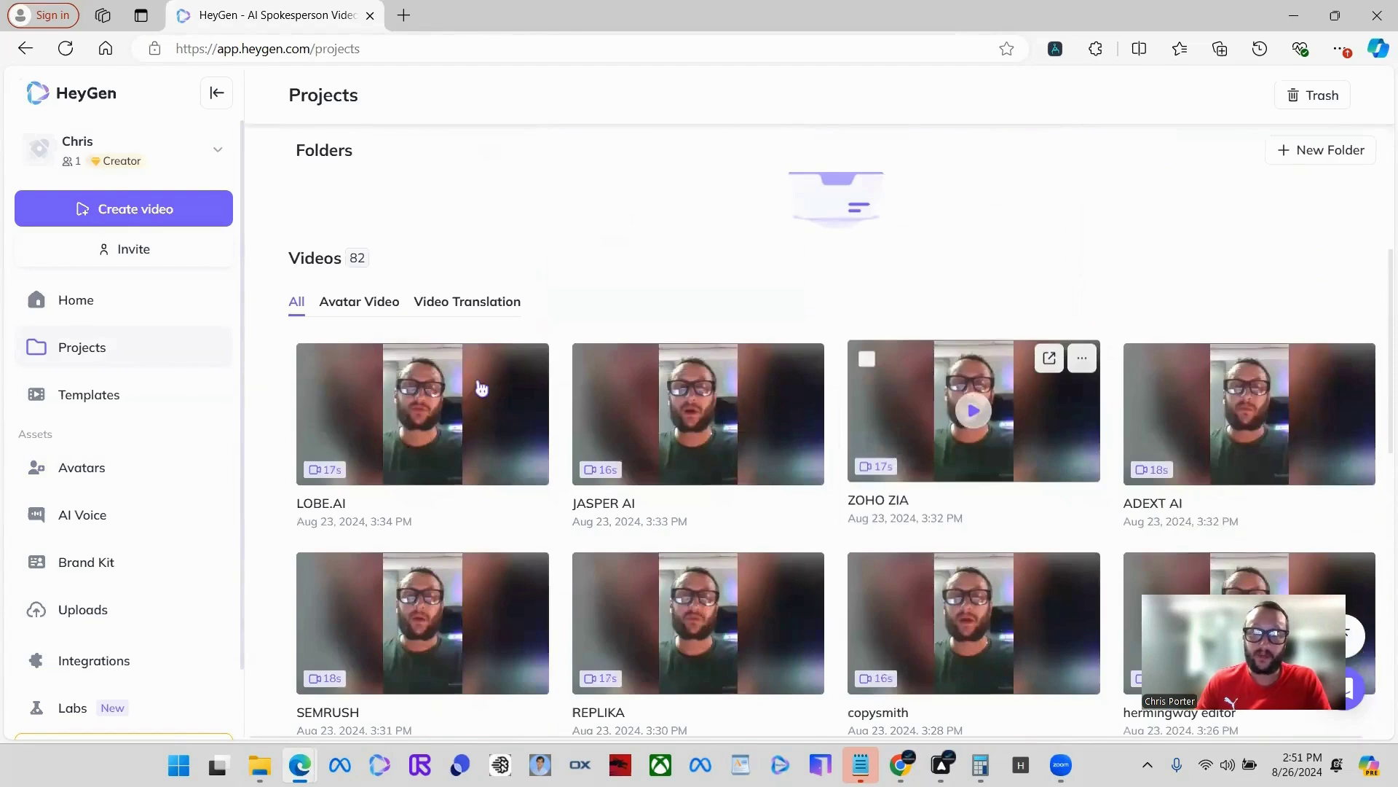
{"action": "scroll", "coordinate": [718, 365], "scroll_direction": "down", "scroll_amount": 12}
{"action": "scroll", "coordinate": [678, 458], "scroll_direction": "up", "scroll_amount": 3}
{"action": "scroll", "coordinate": [621, 515], "scroll_direction": "down", "scroll_amount": 3}
{"action": "left_click", "coordinate": [524, 612]}
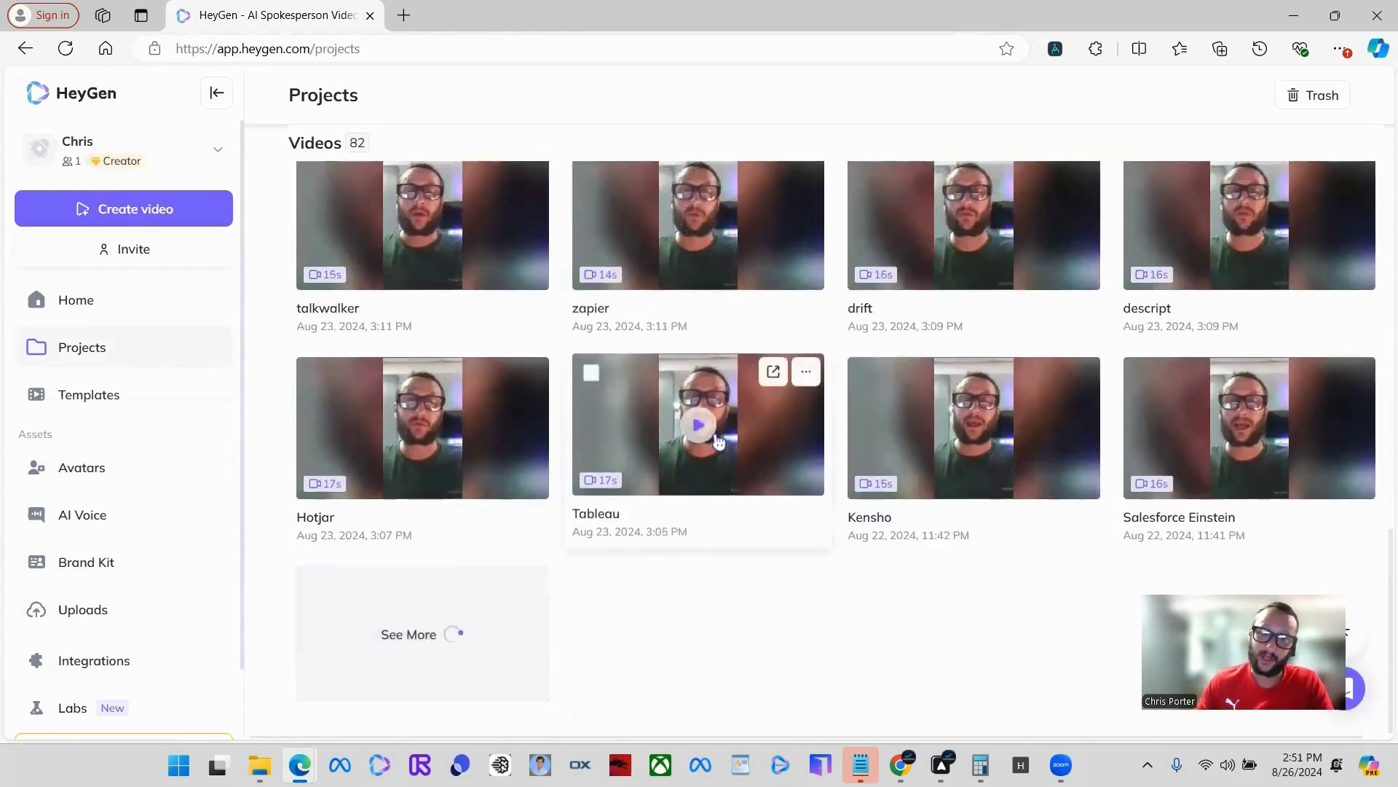
{"action": "scroll", "coordinate": [609, 375], "scroll_direction": "down", "scroll_amount": 3}
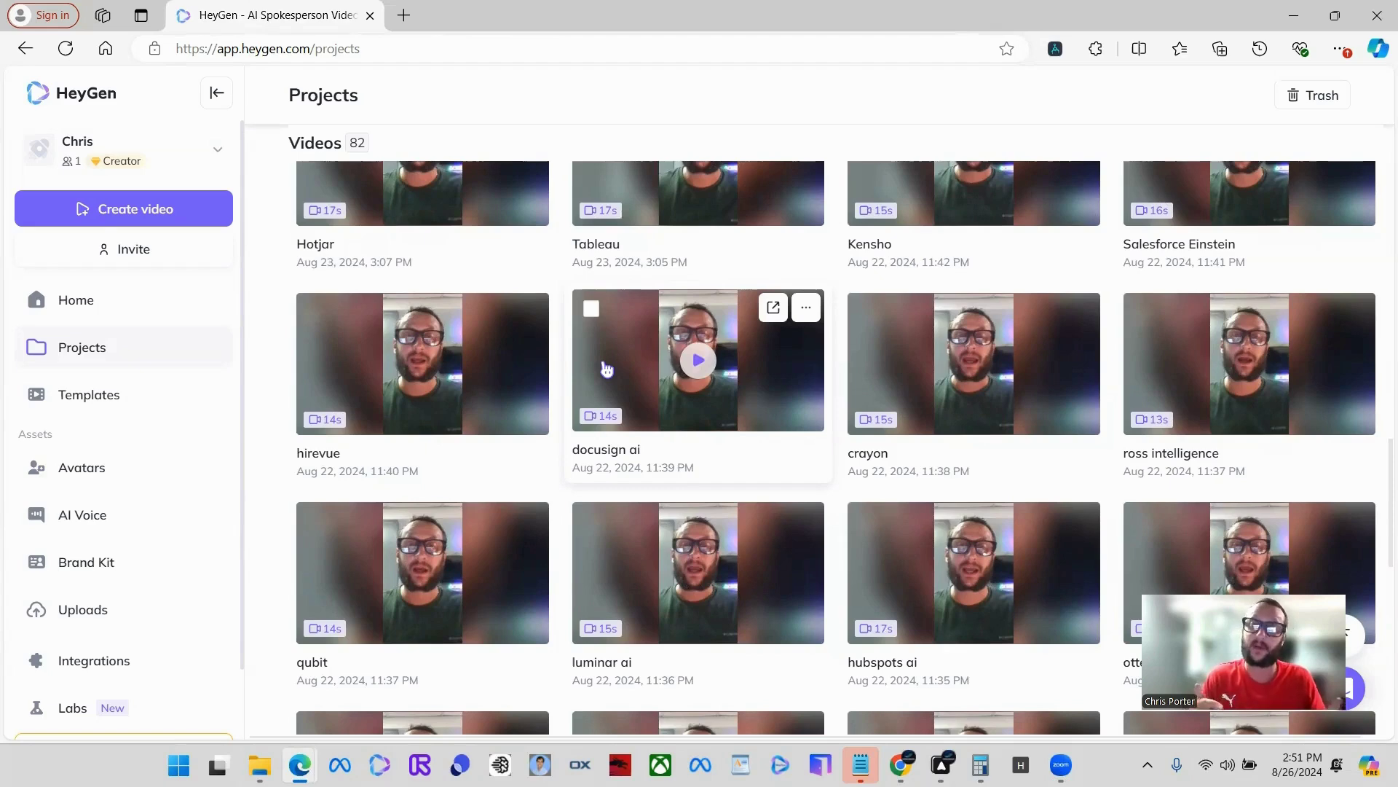
{"action": "scroll", "coordinate": [575, 386], "scroll_direction": "up", "scroll_amount": 3}
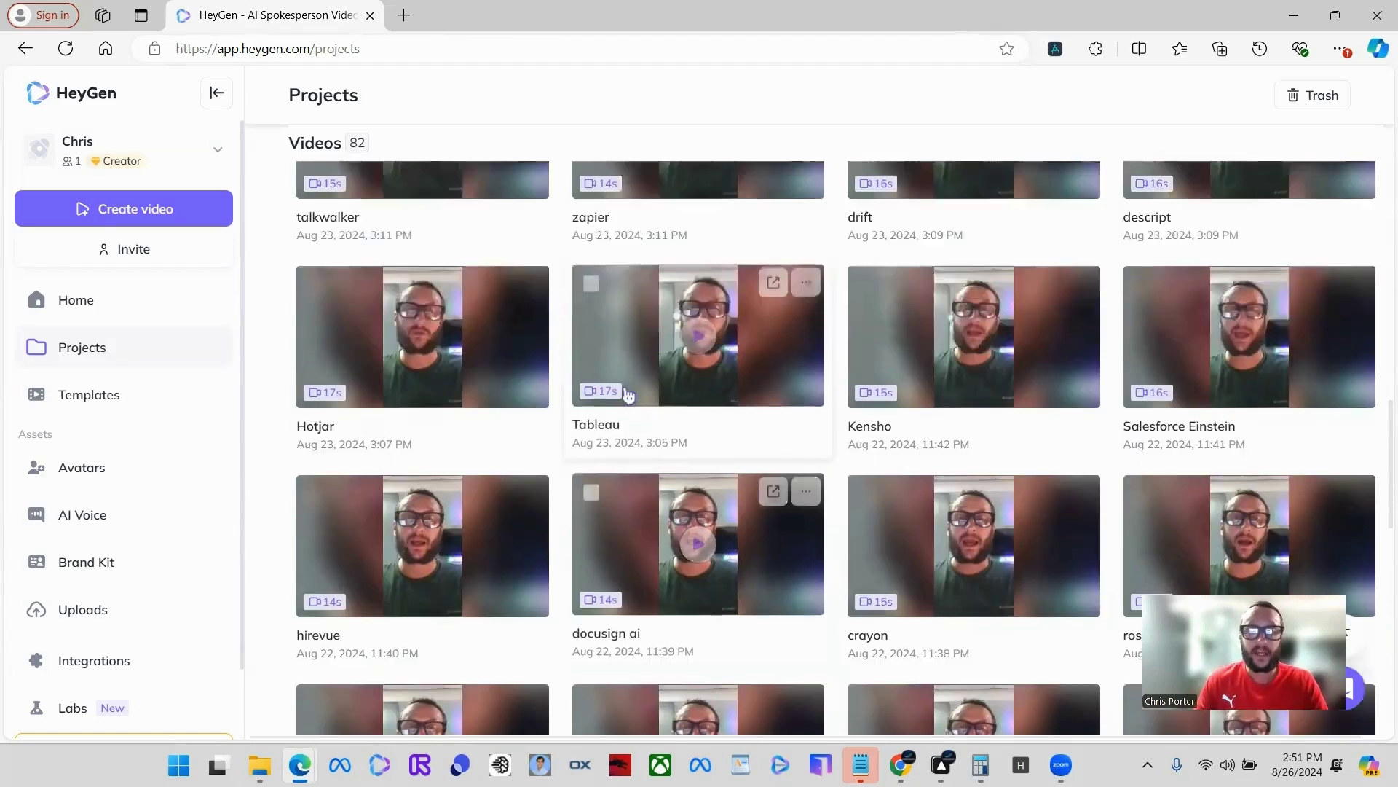
{"action": "scroll", "coordinate": [627, 400], "scroll_direction": "up", "scroll_amount": 3}
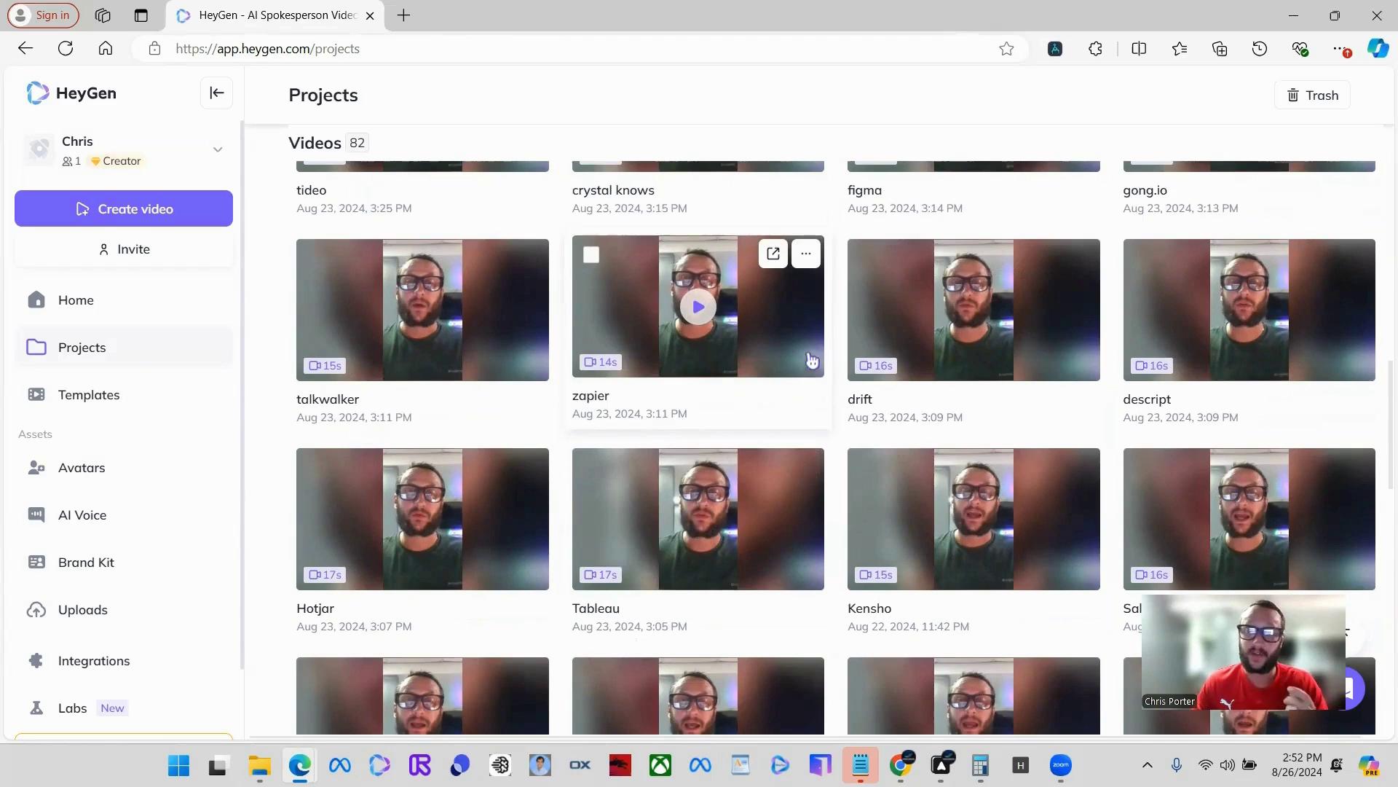
{"action": "scroll", "coordinate": [809, 372], "scroll_direction": "down", "scroll_amount": 5}
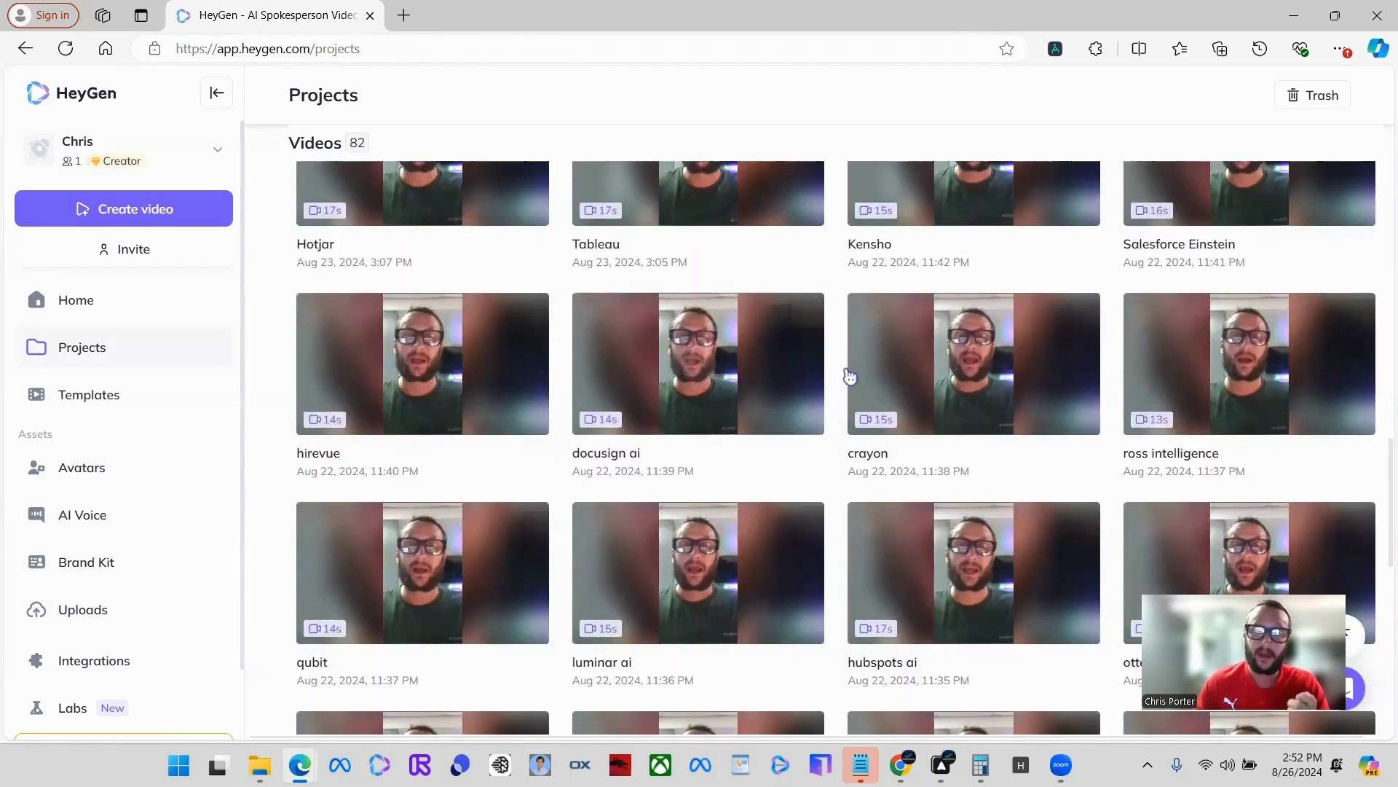
{"action": "scroll", "coordinate": [857, 374], "scroll_direction": "up", "scroll_amount": 3}
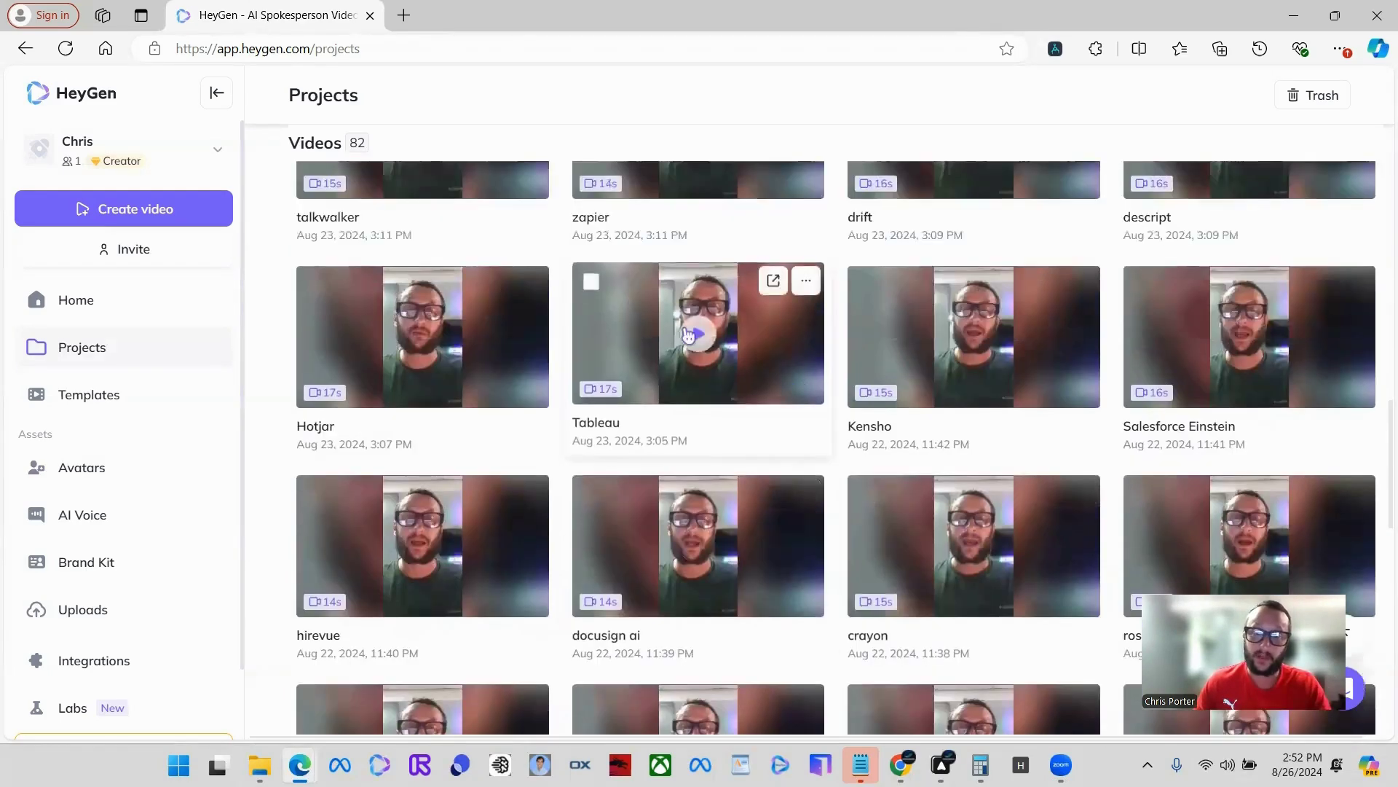
- Open the Tableau video's page and play its 17-second preview partway before pausing
{"action": "left_click", "coordinate": [702, 369]}
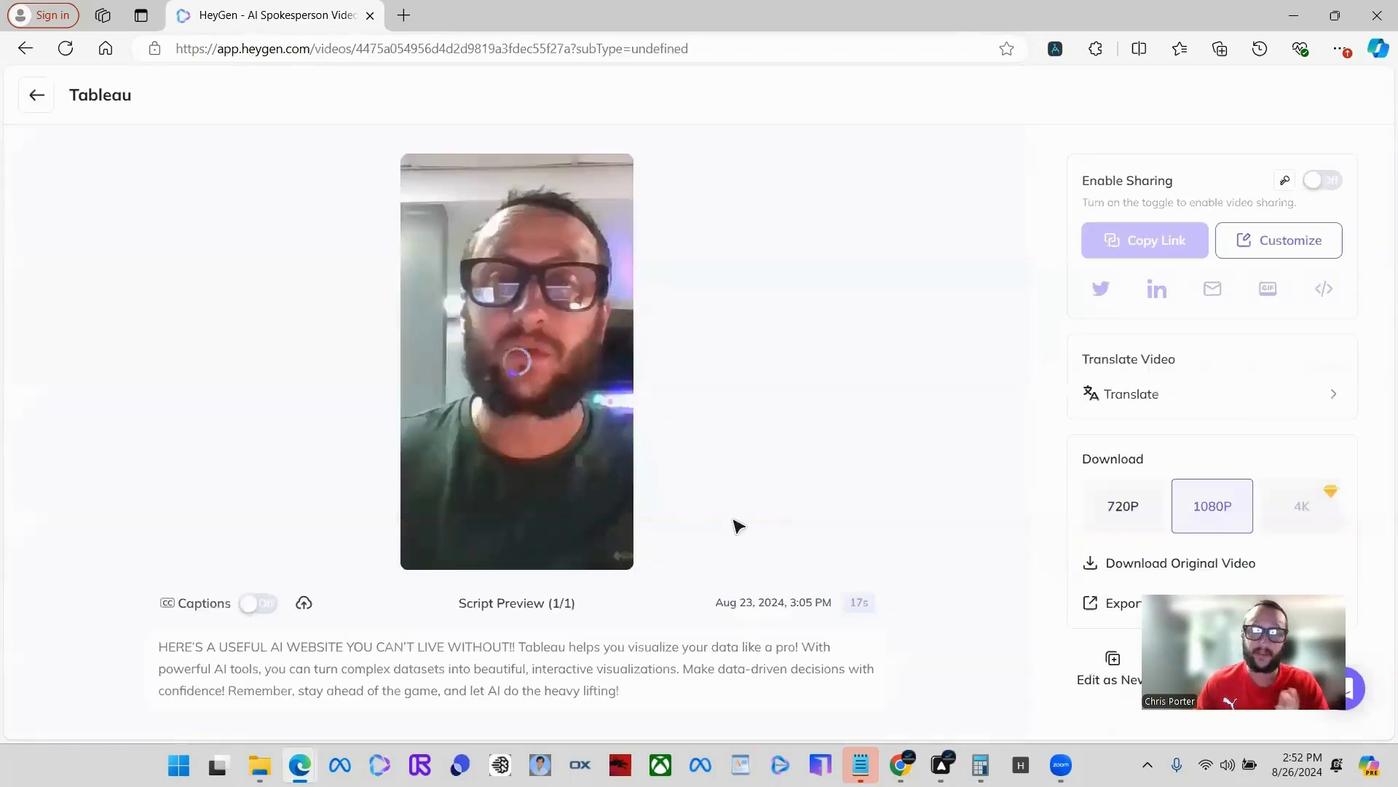
{"action": "left_click", "coordinate": [423, 549]}
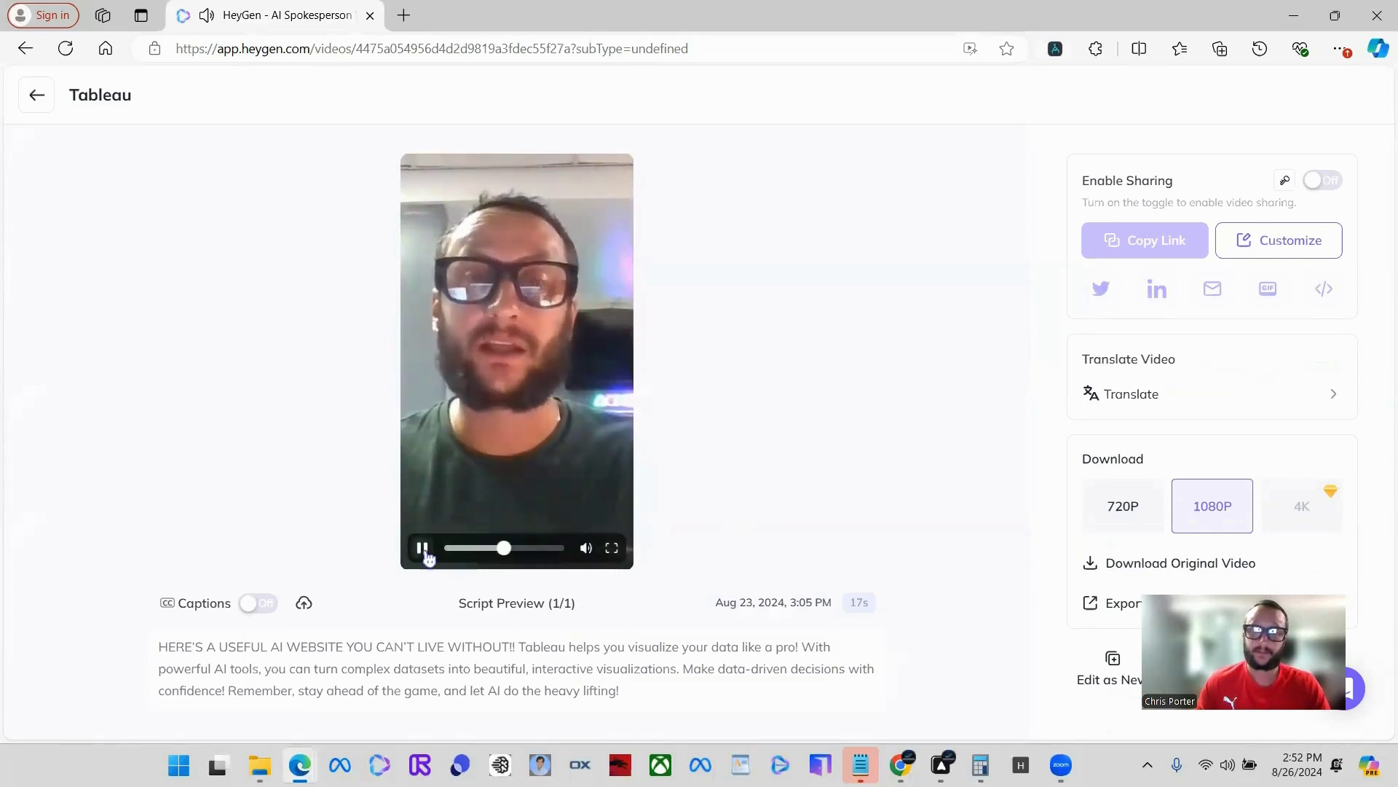
{"action": "left_click", "coordinate": [424, 552]}
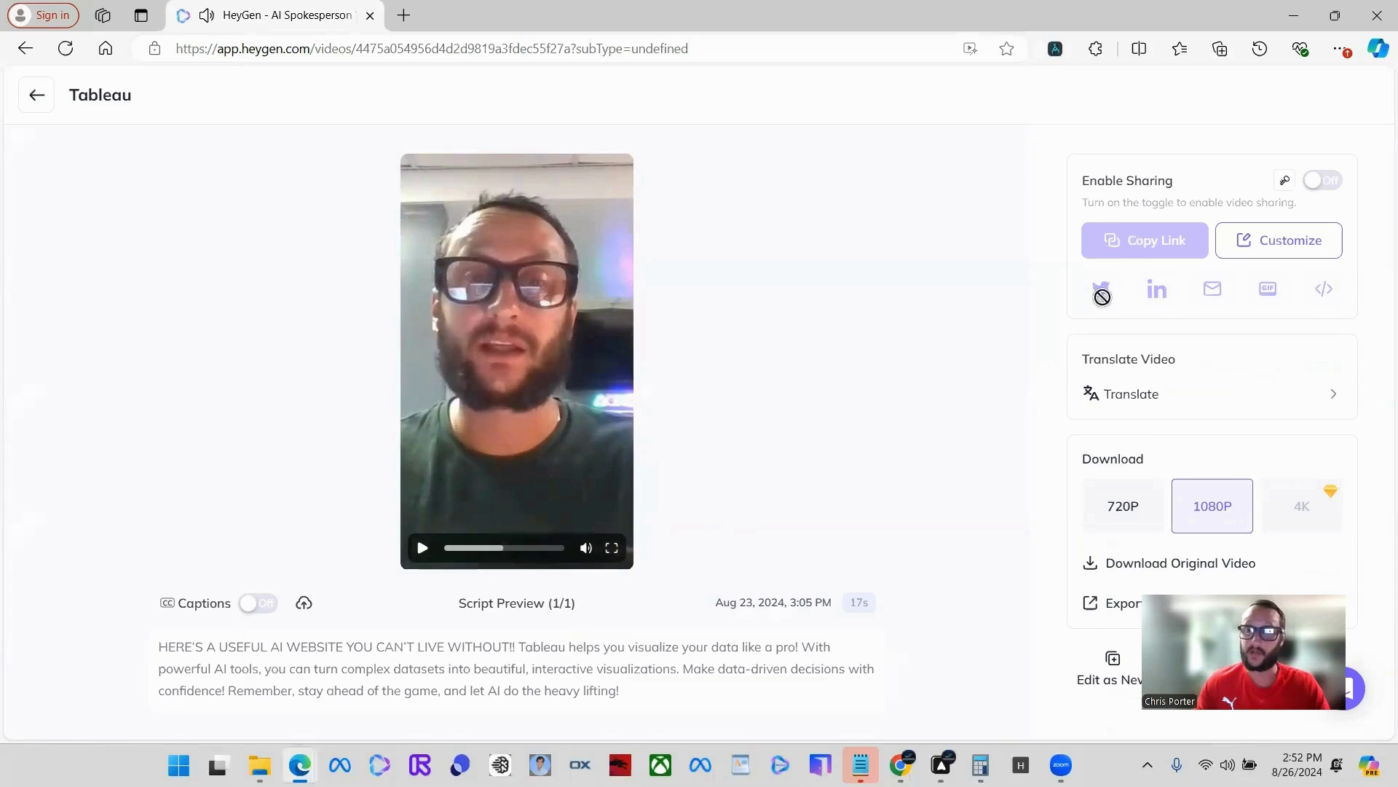
- Return to the Projects library and browse recent creations like LOBE.AI and JASPER AI
{"action": "left_click", "coordinate": [31, 110]}
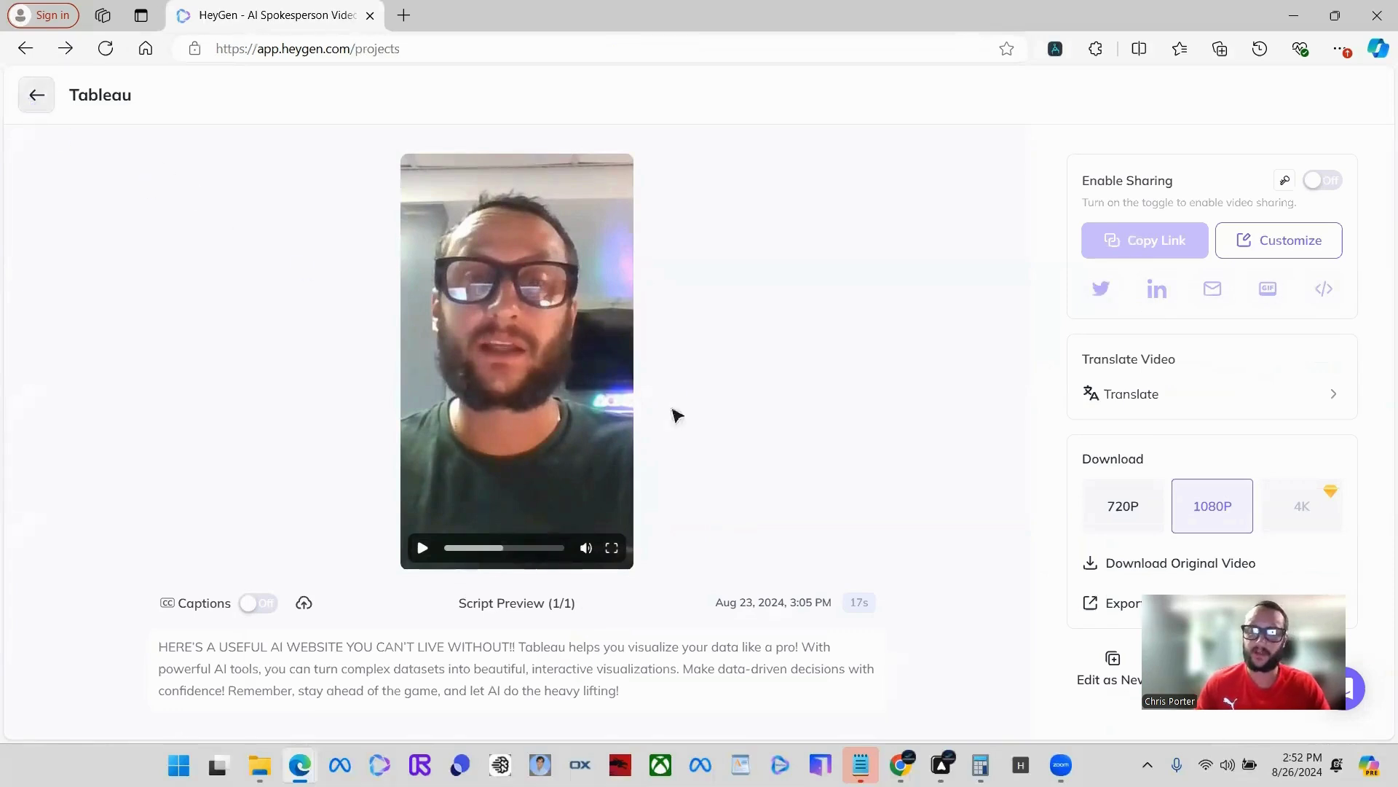
{"action": "scroll", "coordinate": [765, 408], "scroll_direction": "down", "scroll_amount": 4}
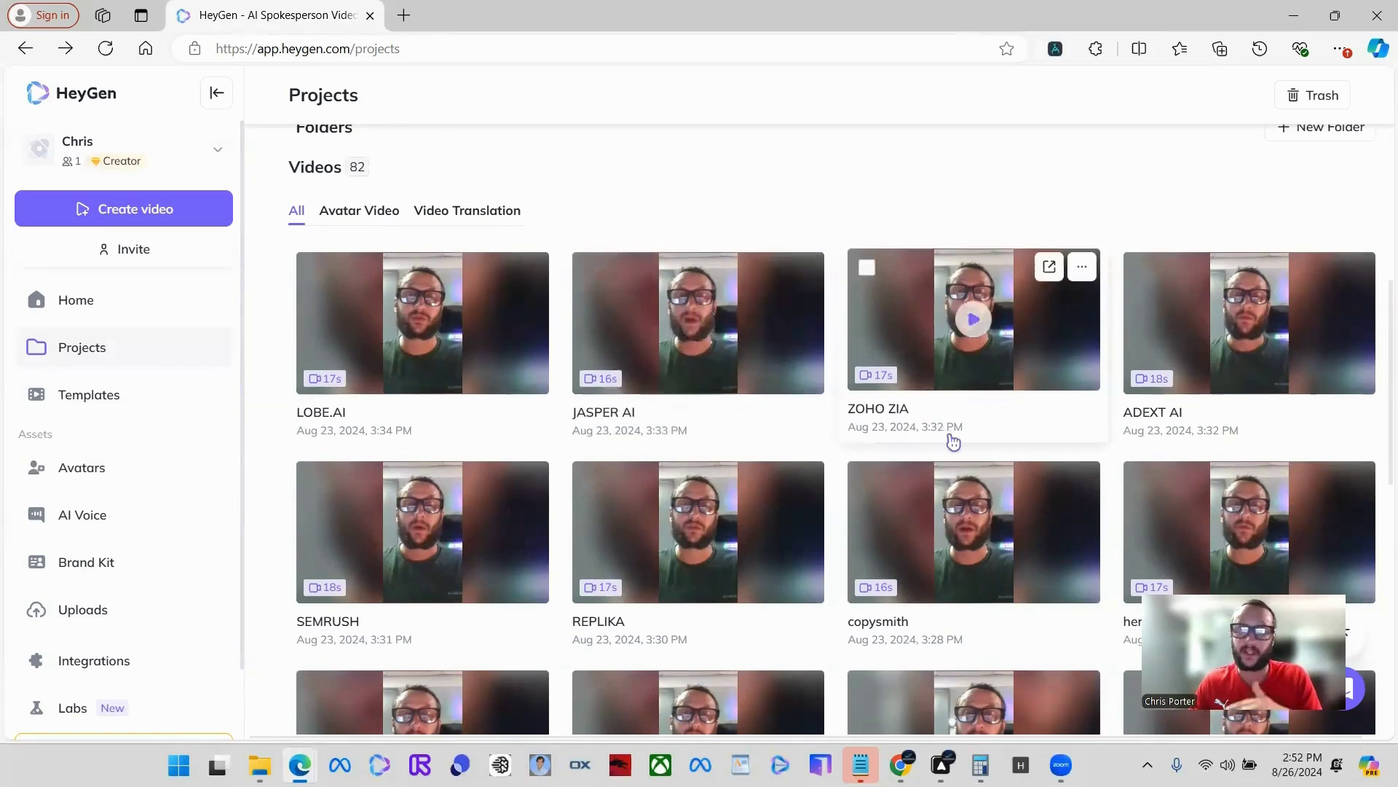
{"action": "scroll", "coordinate": [947, 445], "scroll_direction": "down", "scroll_amount": 3}
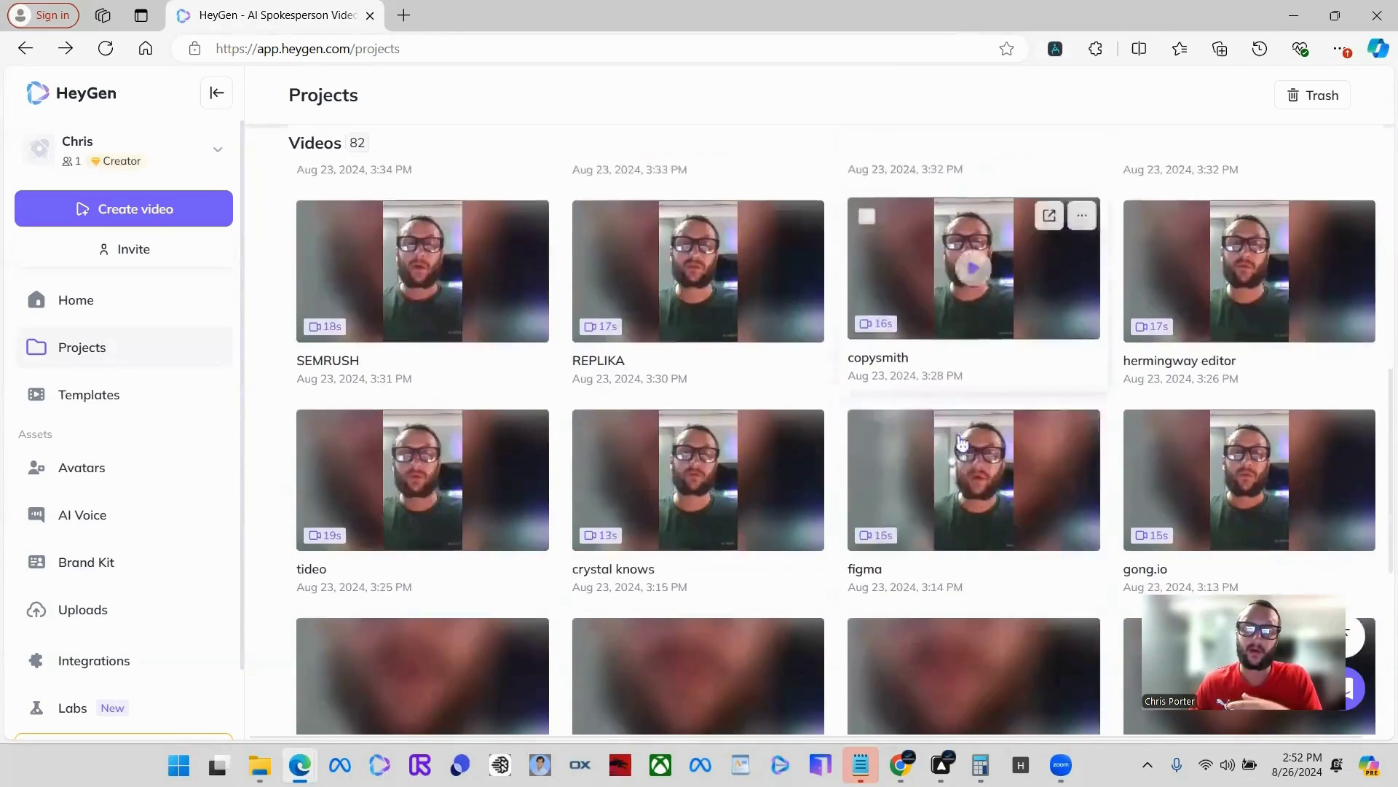
{"action": "scroll", "coordinate": [969, 444], "scroll_direction": "up", "scroll_amount": 10}
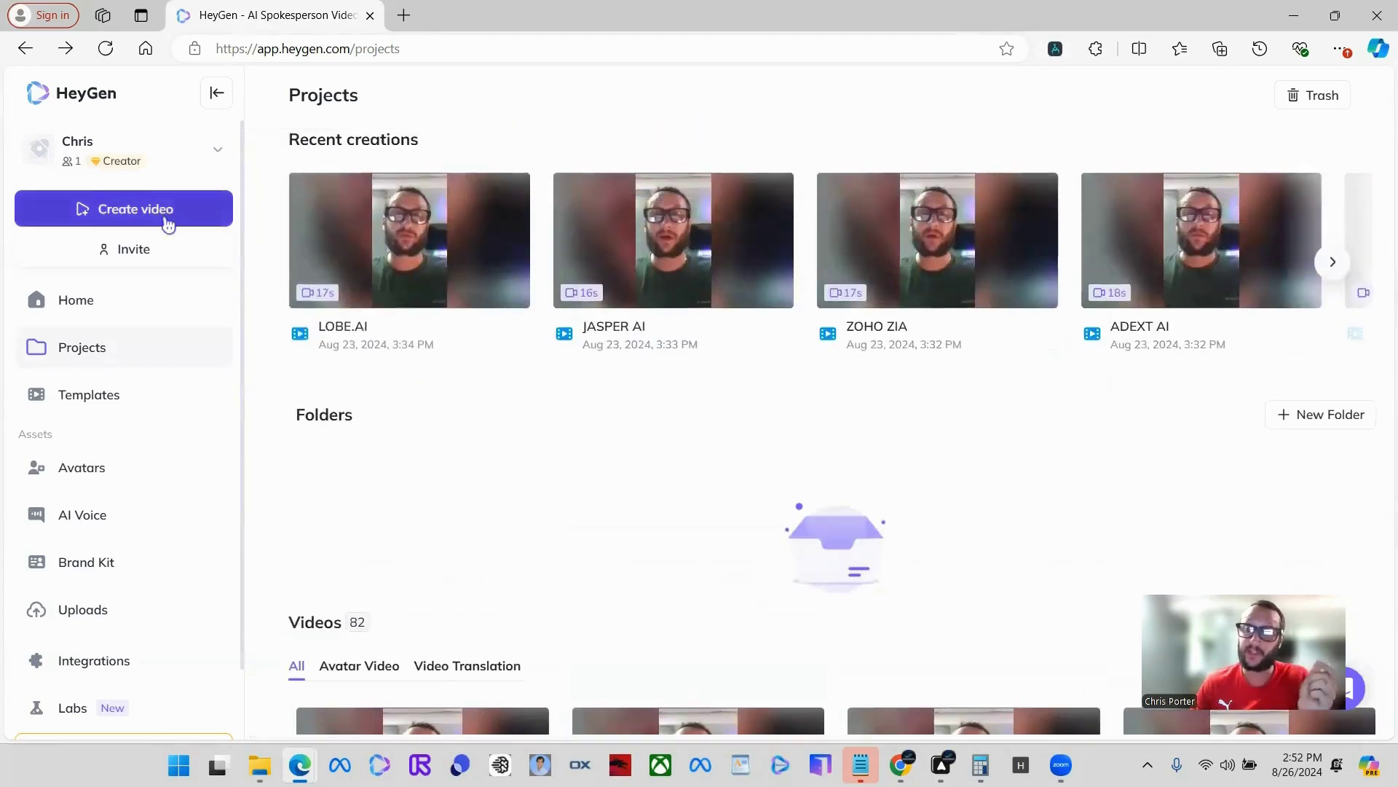
- Start a new video, dismiss the first layout chooser, then restart it for a portrait draft
{"action": "left_click", "coordinate": [168, 222]}
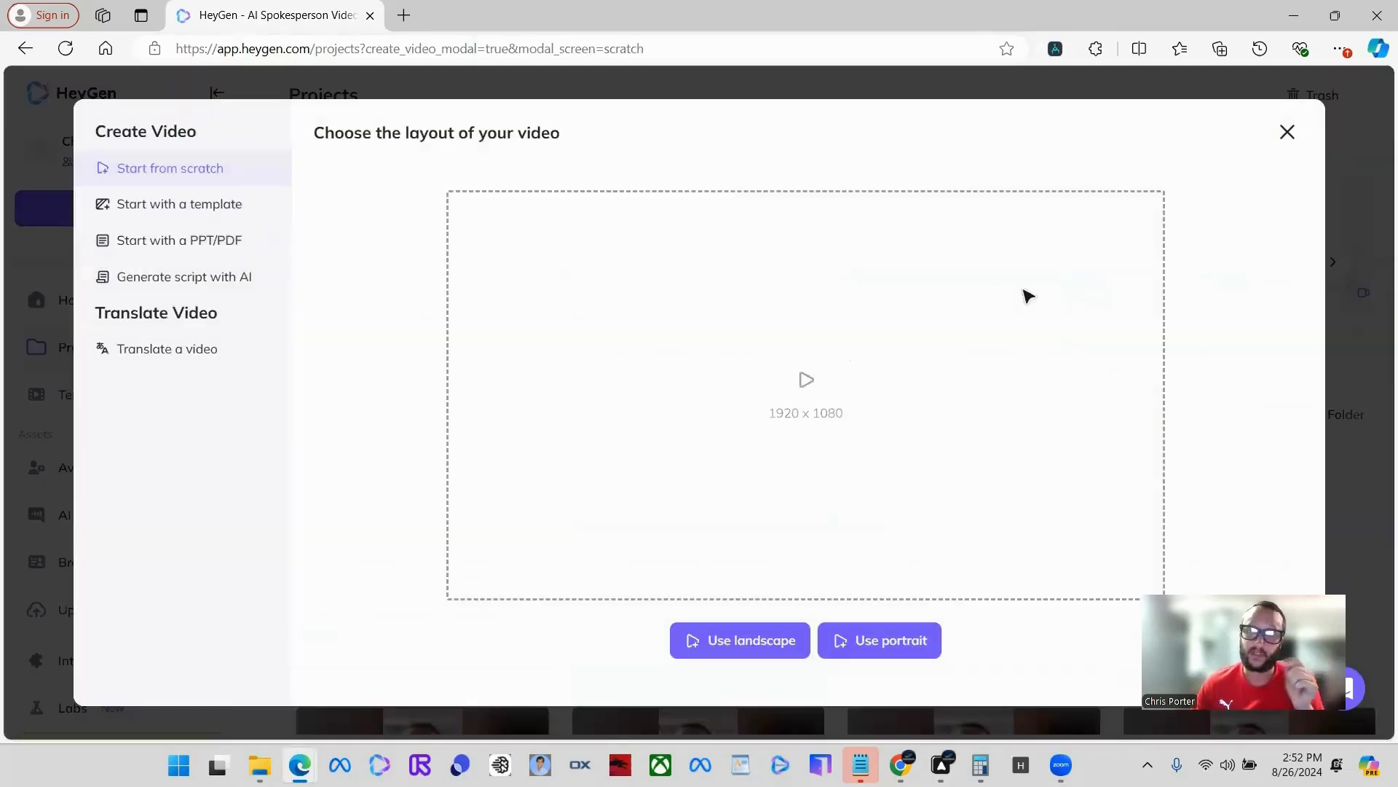
{"action": "left_click", "coordinate": [1288, 131]}
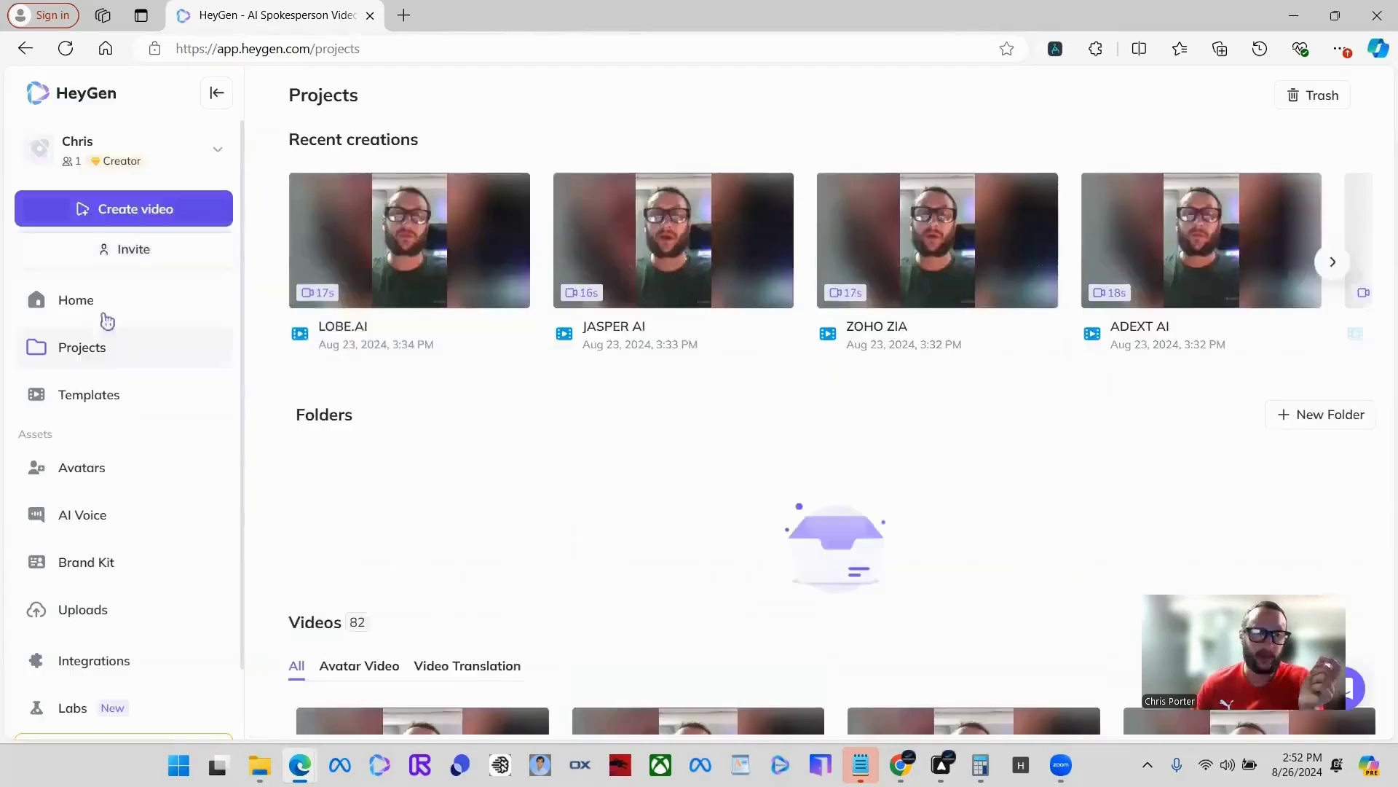
{"action": "left_click", "coordinate": [147, 216]}
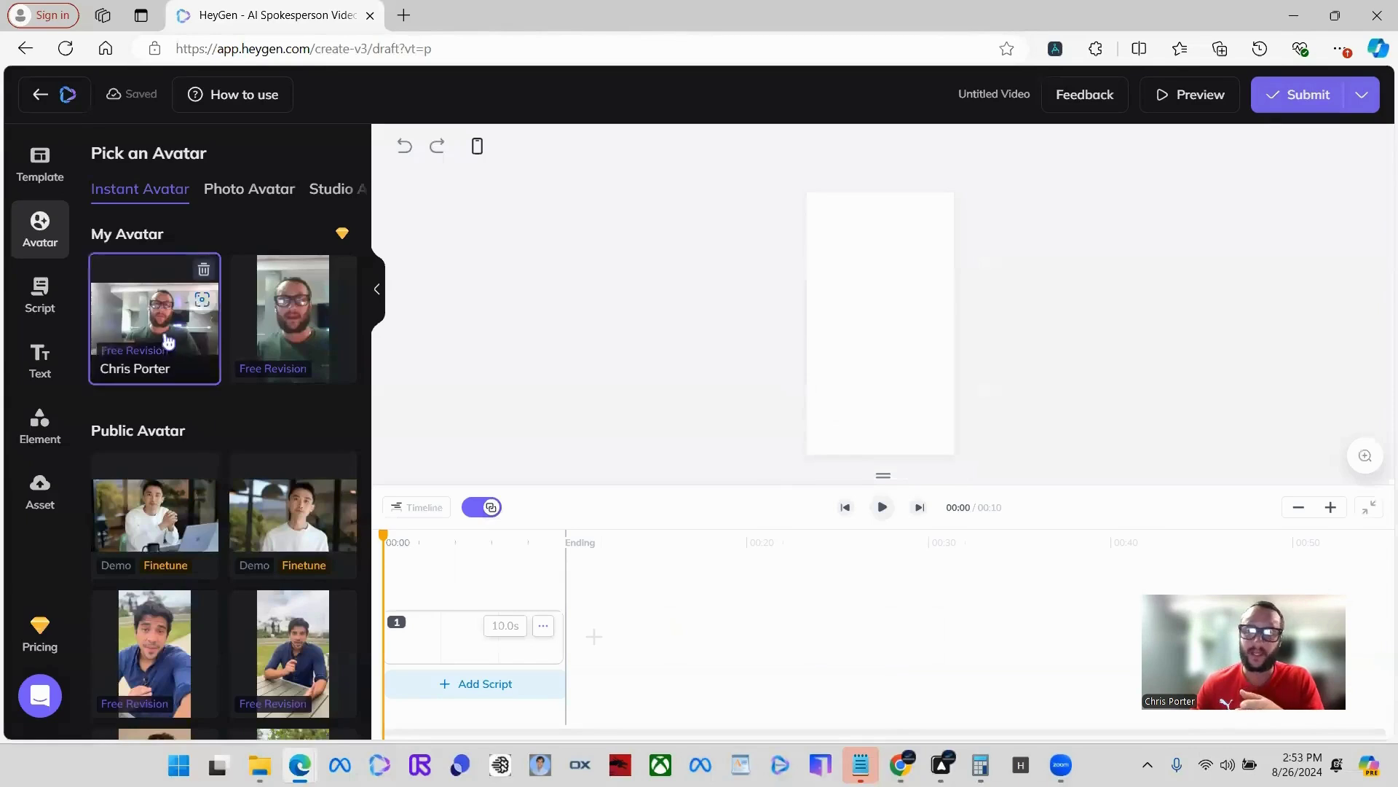
- Place the cloned avatar on the portrait canvas and bring up a new Edge window
{"action": "left_click", "coordinate": [168, 340]}
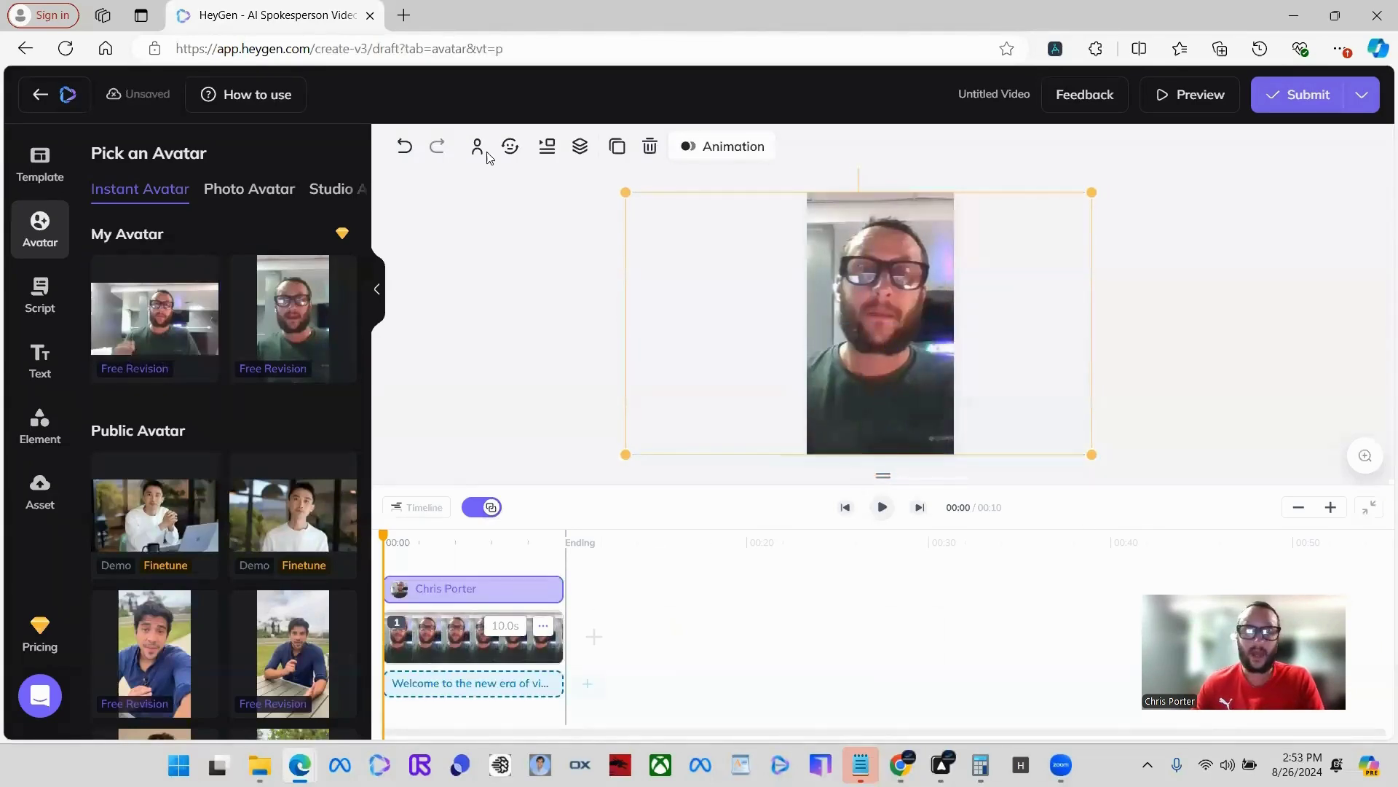
{"action": "mouse_move", "coordinate": [299, 765]}
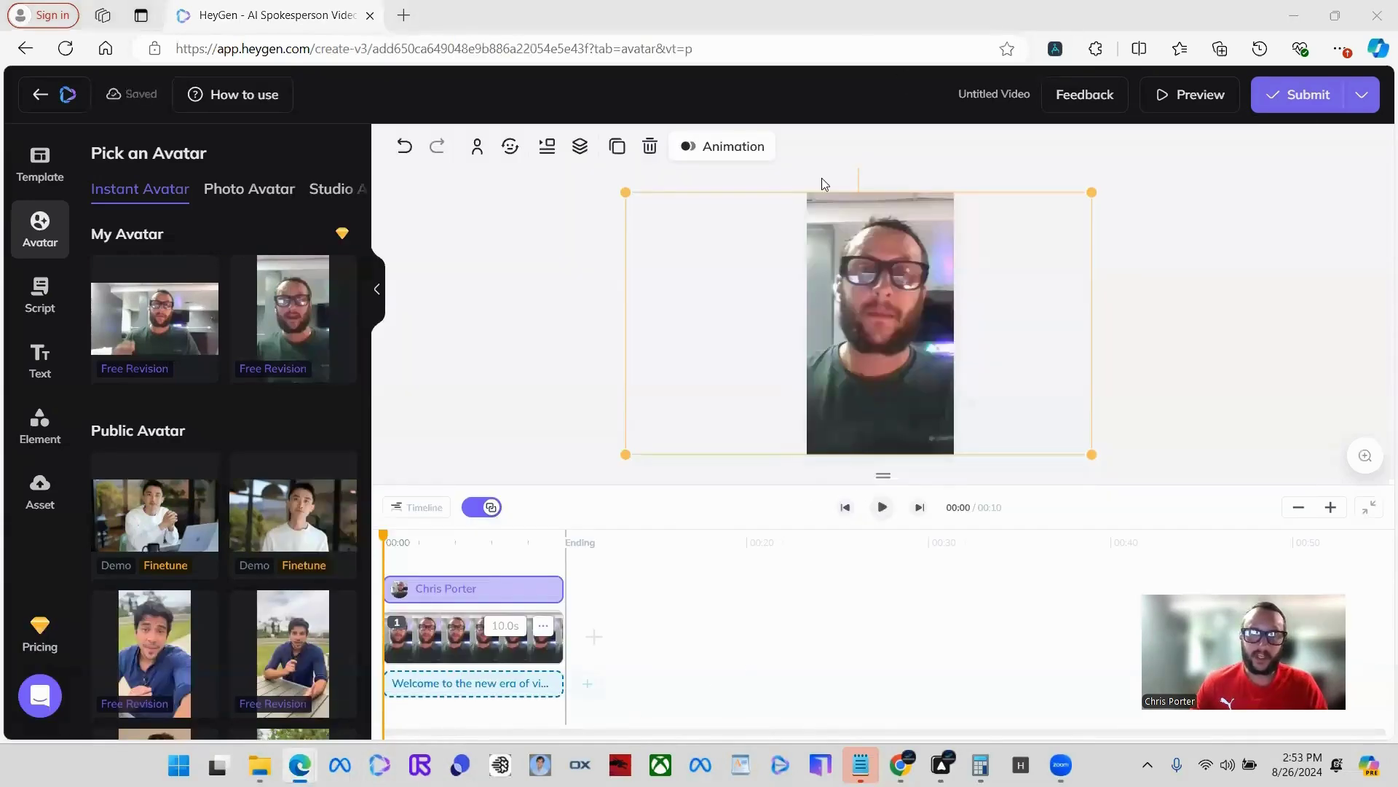
{"action": "key", "text": "super+Down"}
- Maximize Edge and load the pasted URL of the ChatGPT conversation 'THE VIDEO GOAT'
{"action": "left_click", "coordinate": [536, 165]}
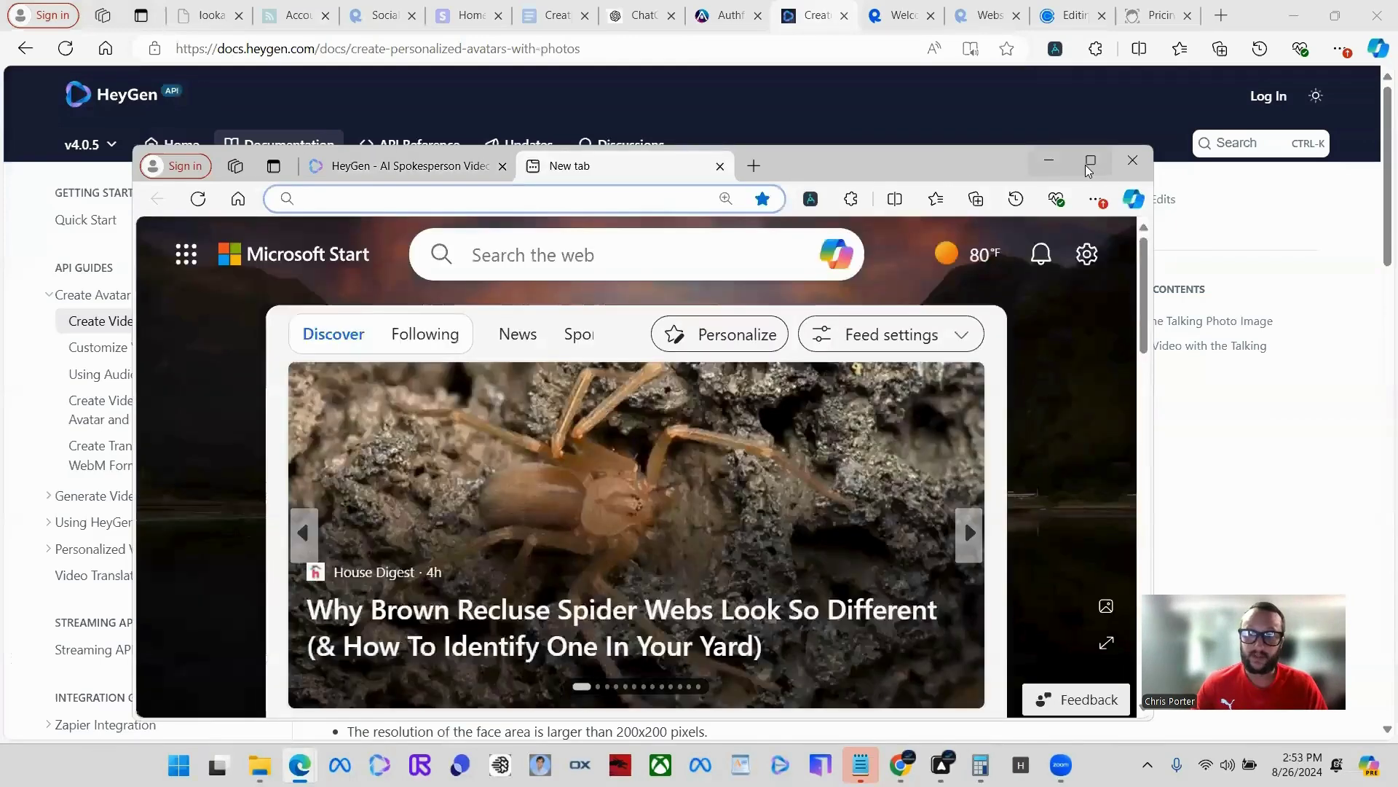
{"action": "left_click", "coordinate": [1088, 167]}
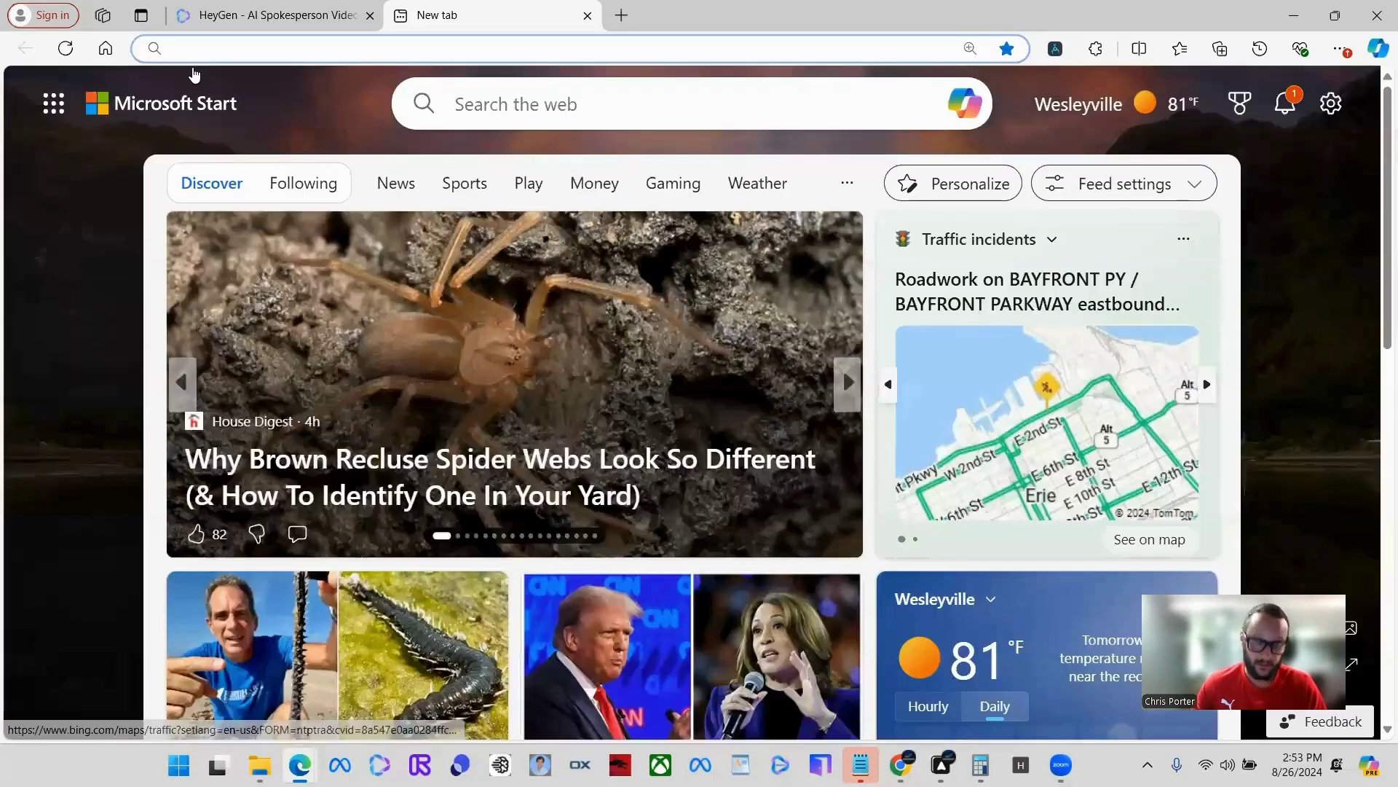
{"action": "type", "text": "https://chatgpt.com/c/027ff608-7b5e-4a99-b085-a590f0e473b4"}
{"action": "key", "text": "Return"}
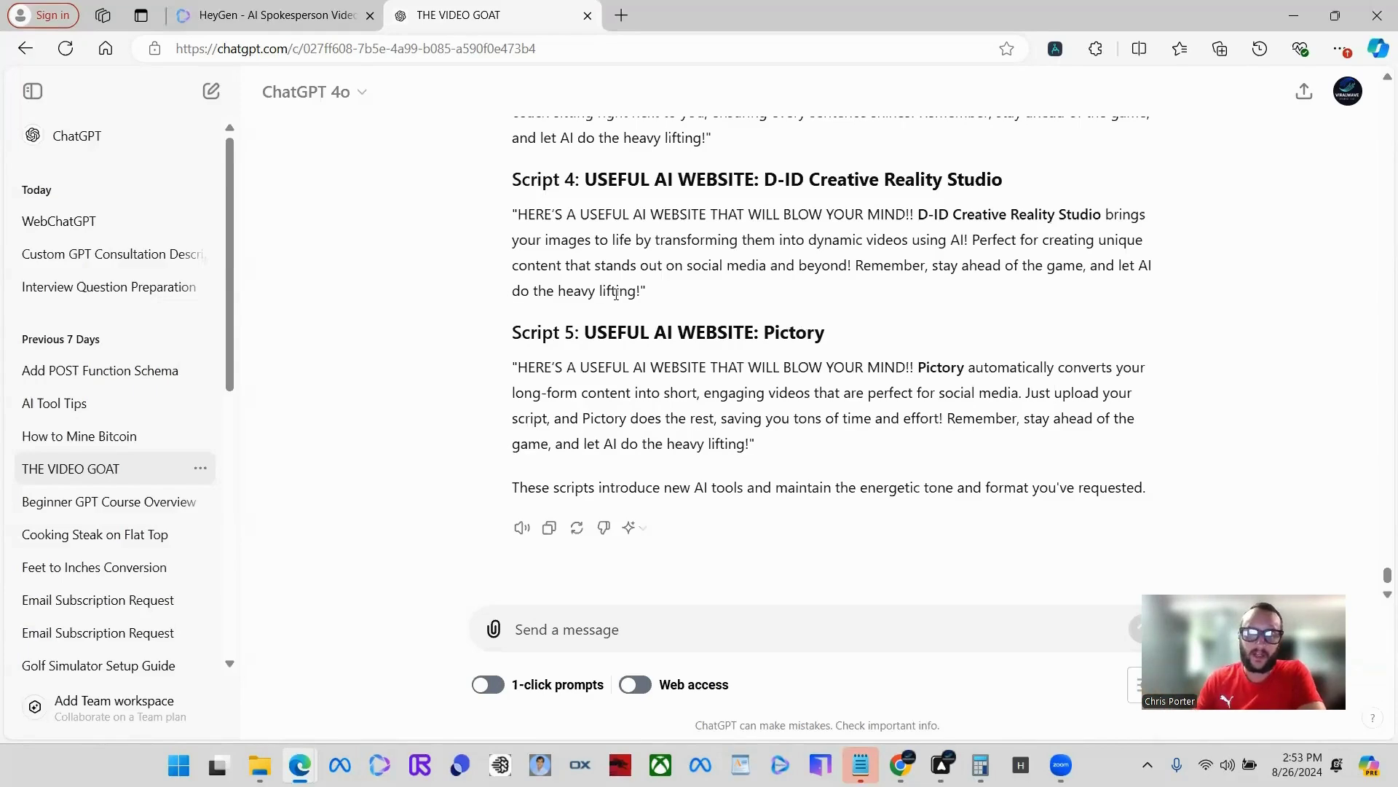
- Browse the ChatGPT scripts, trying and clearing text selections in Scripts 1 and 2
{"action": "scroll", "coordinate": [617, 294], "scroll_direction": "up", "scroll_amount": 6}
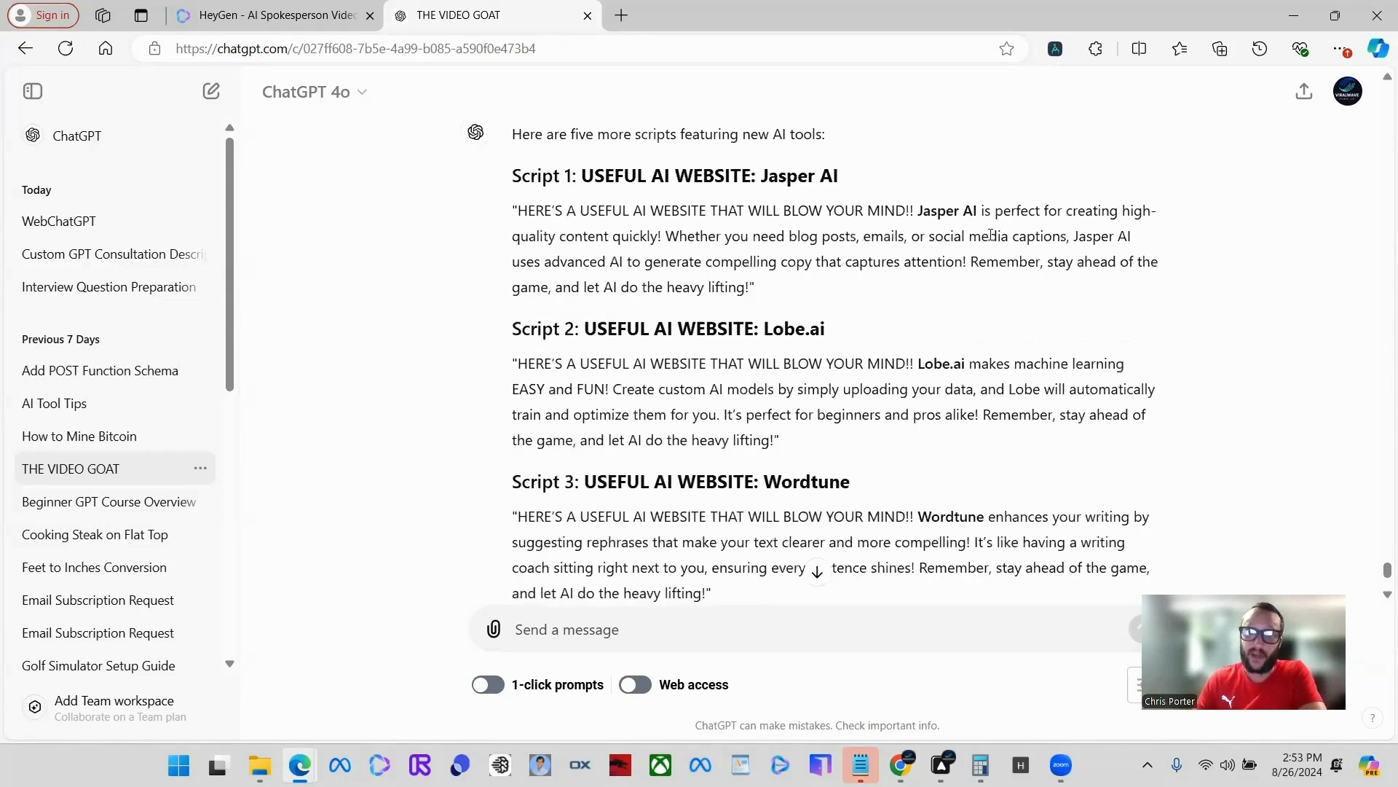
{"action": "scroll", "coordinate": [994, 236], "scroll_direction": "down", "scroll_amount": 1}
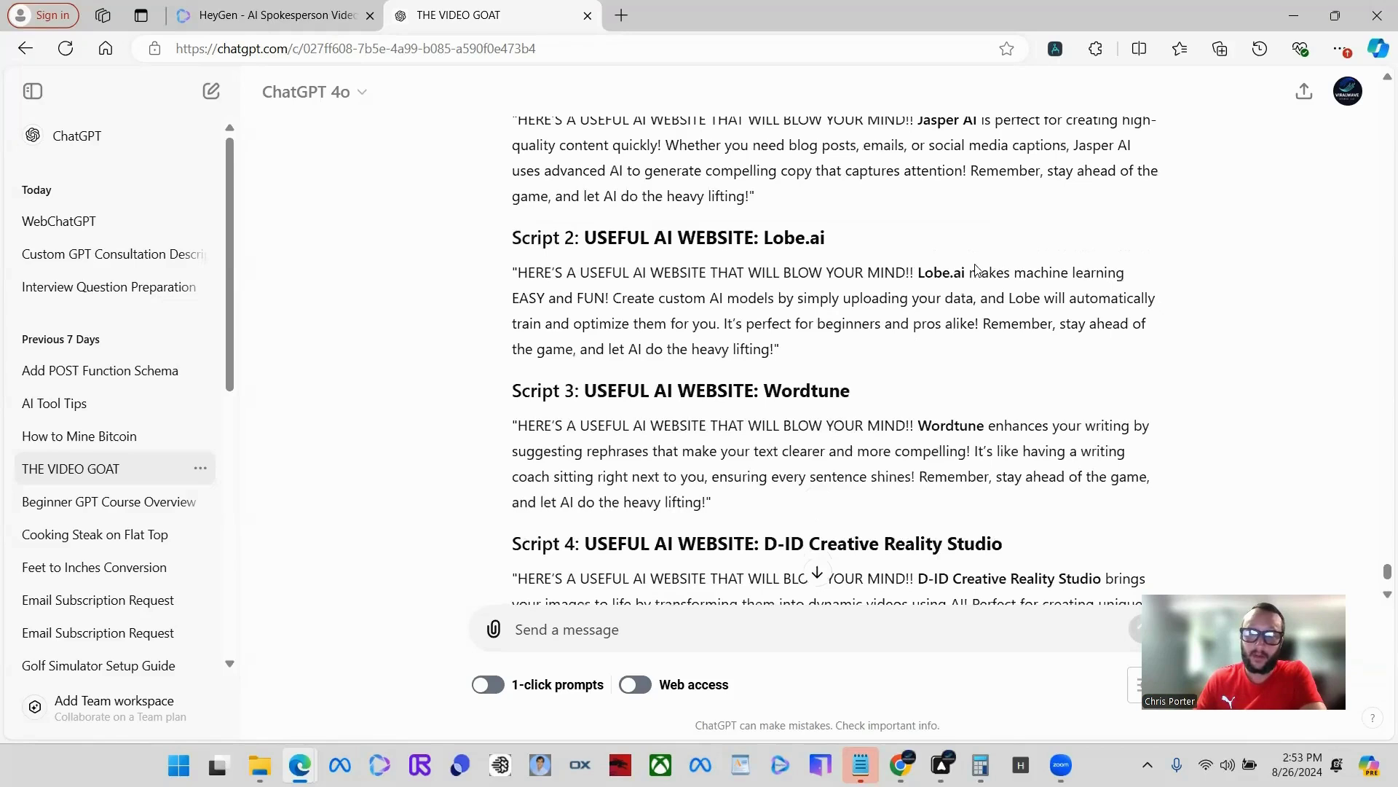
{"action": "scroll", "coordinate": [637, 223], "scroll_direction": "up", "scroll_amount": 1}
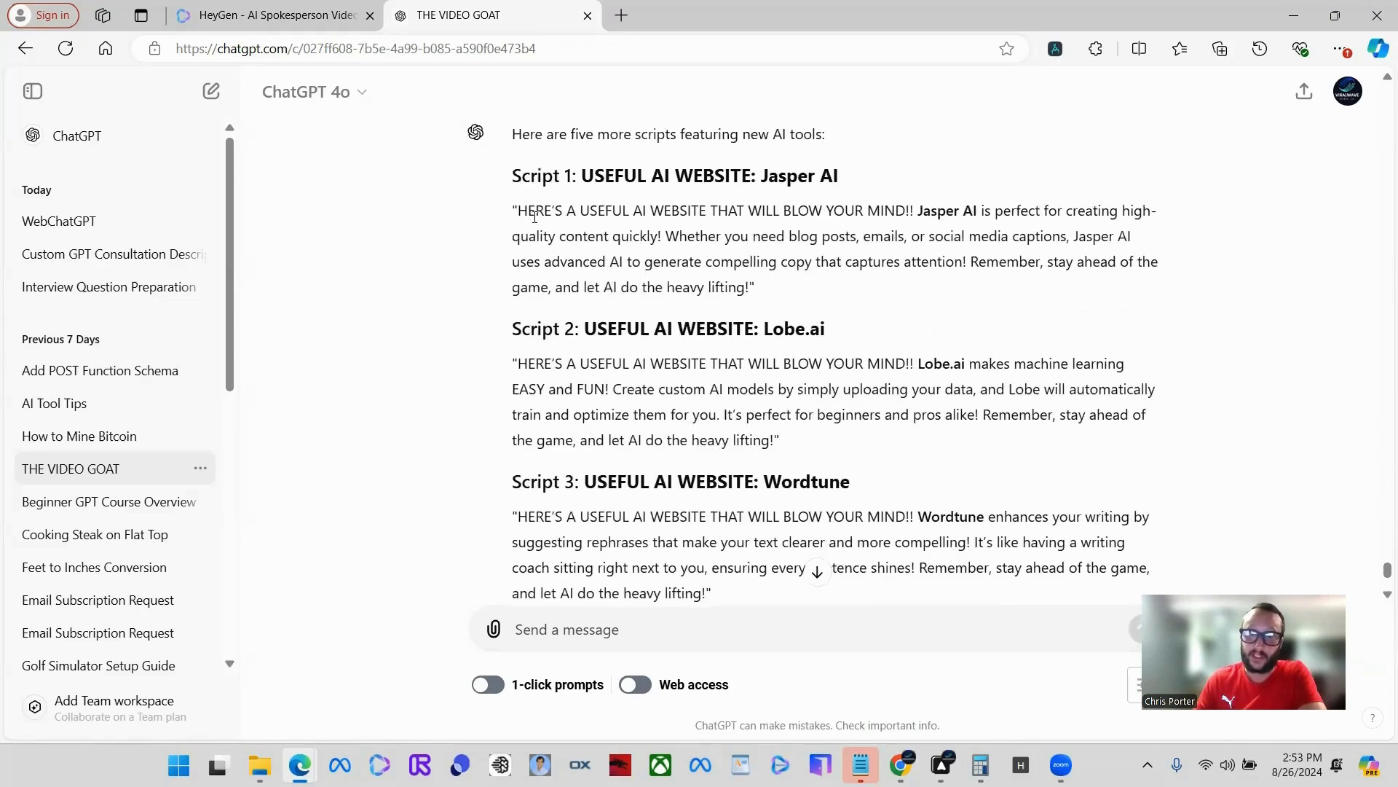
{"action": "left_click_drag", "start_coordinate": [518, 211], "coordinate": [911, 204]}
{"action": "left_click", "coordinate": [930, 427]}
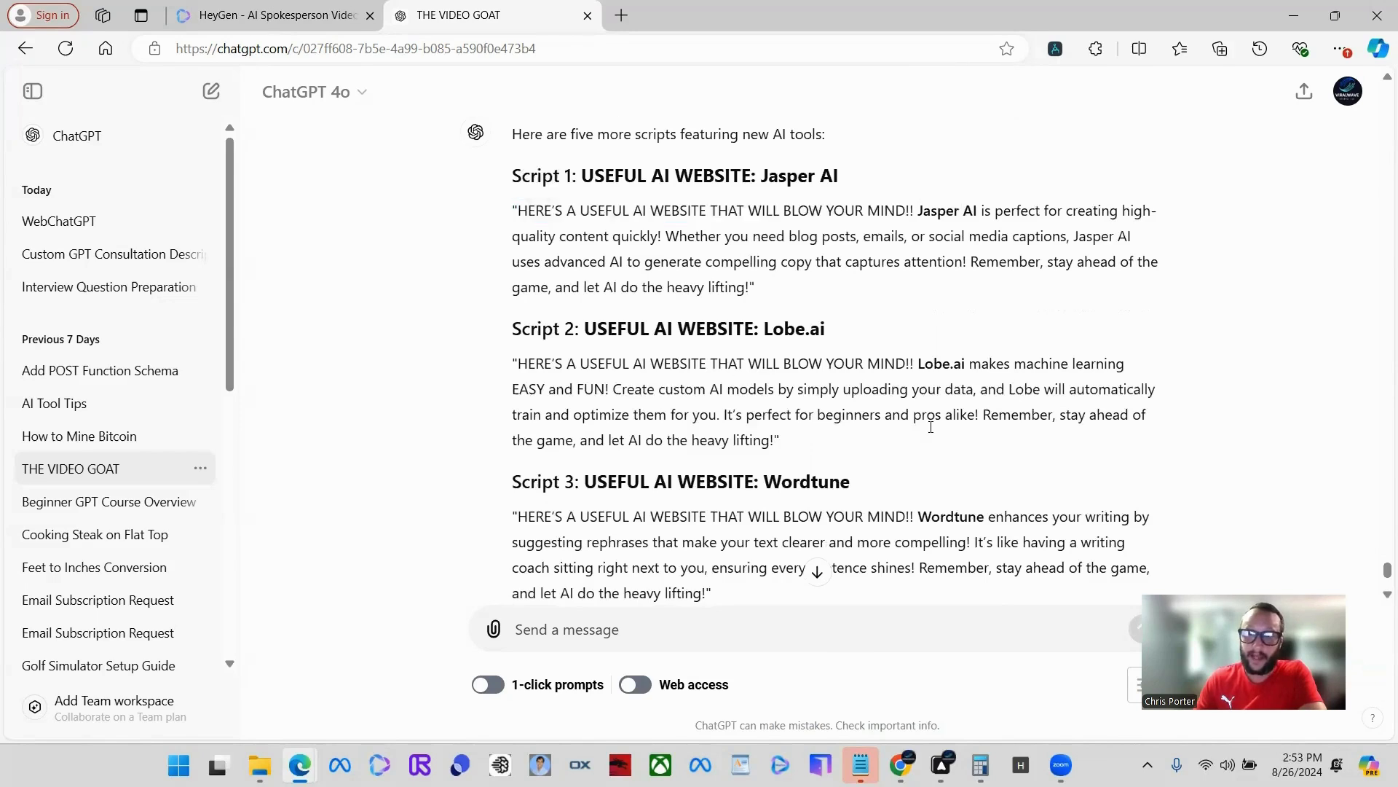
{"action": "left_click_drag", "start_coordinate": [985, 417], "coordinate": [799, 451]}
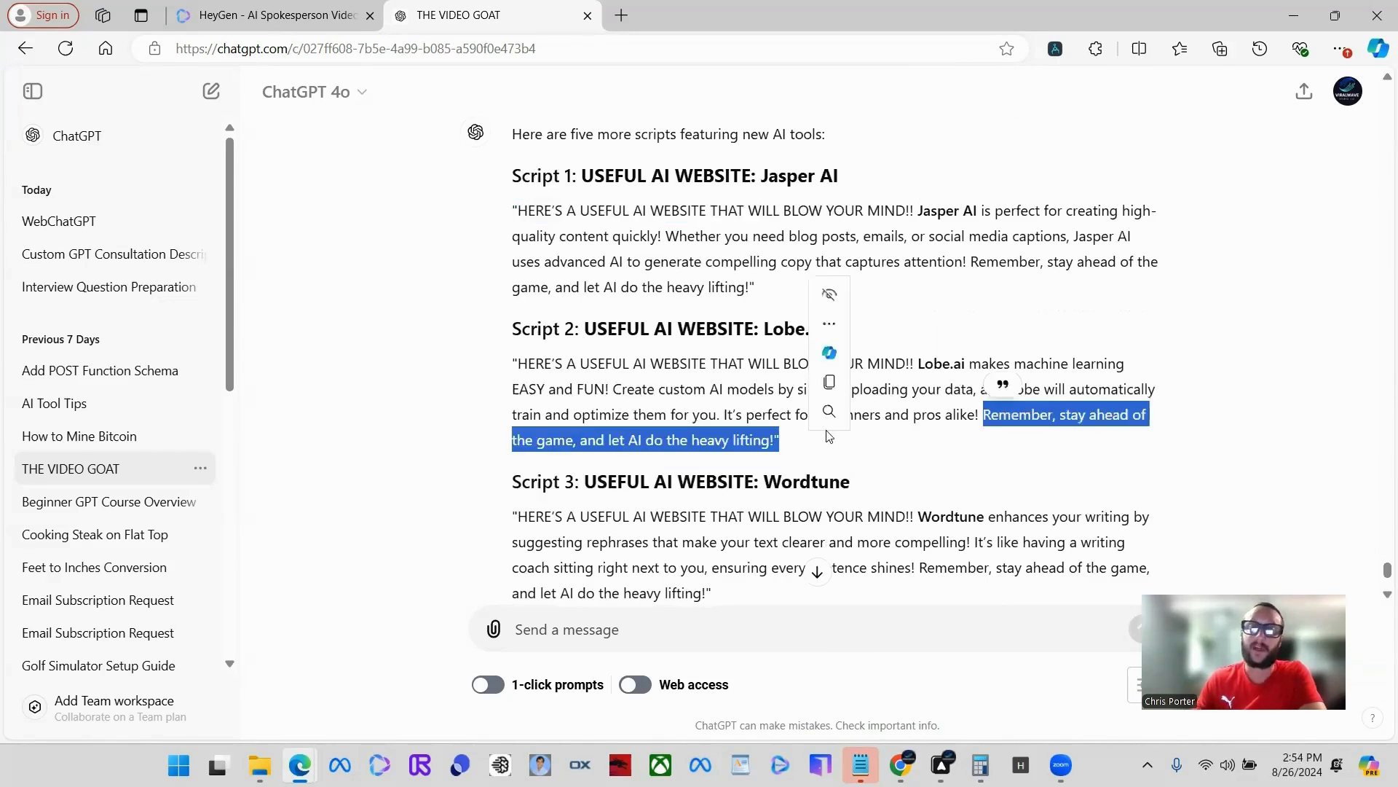
{"action": "left_click", "coordinate": [704, 243]}
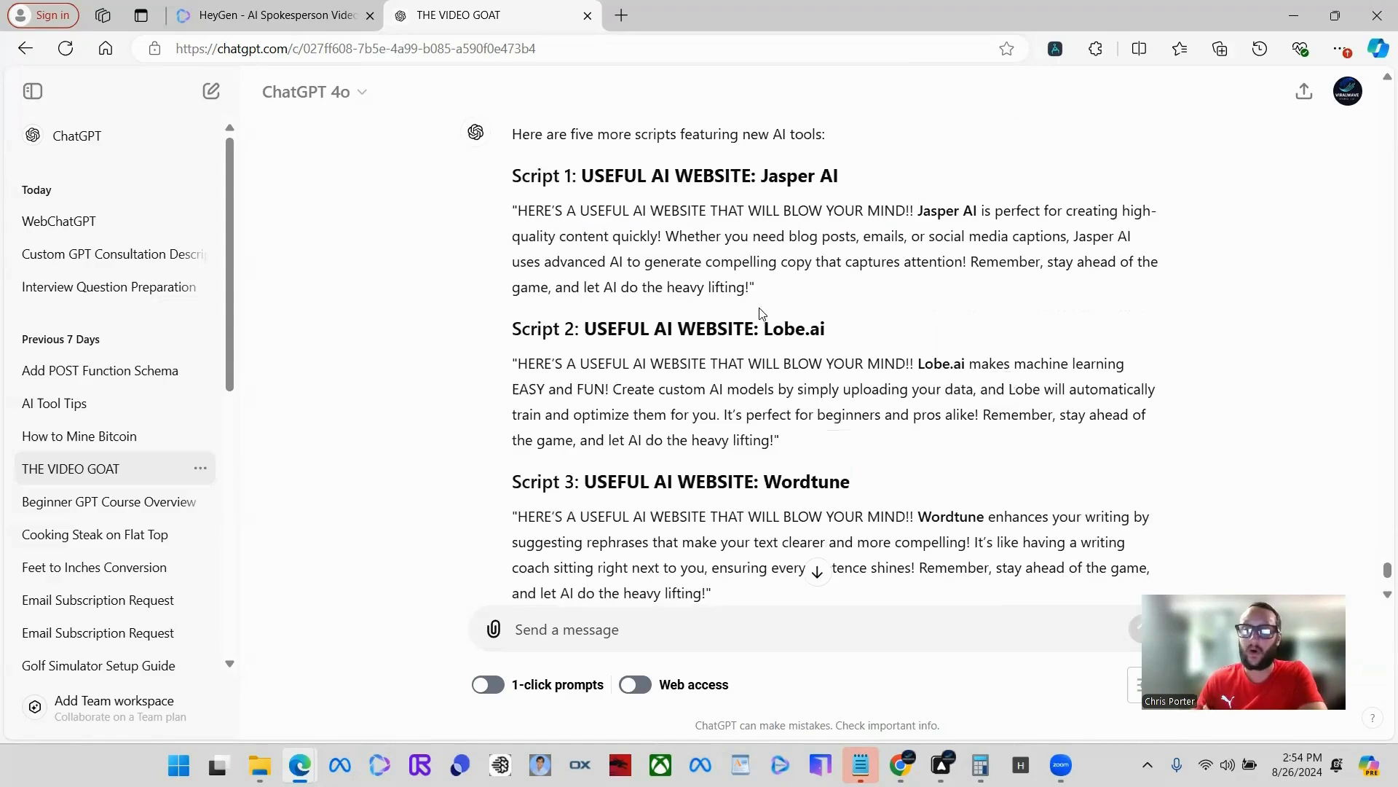
- Copy the Script 5 Pictory paragraph and return to the HeyGen editor tab
{"action": "scroll", "coordinate": [796, 349], "scroll_direction": "up", "scroll_amount": 18}
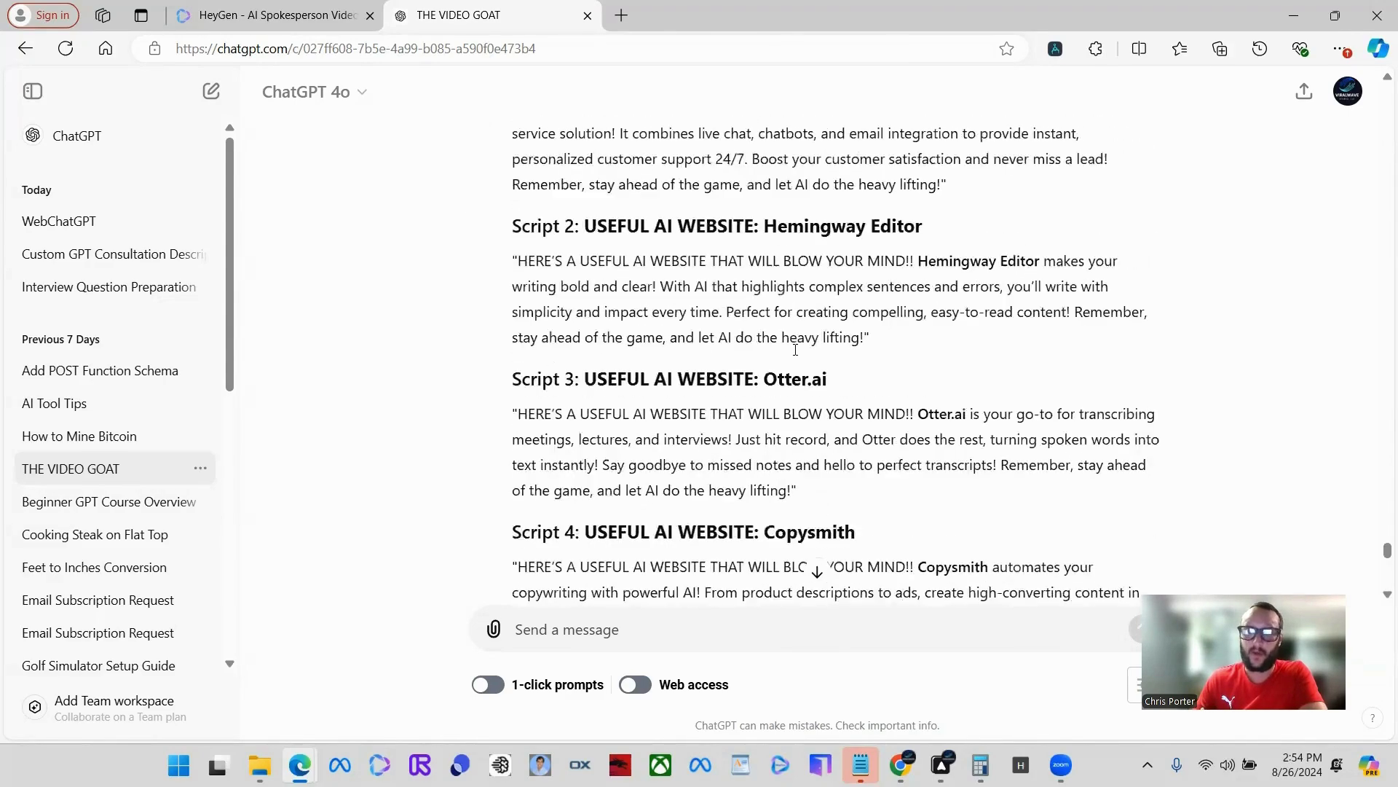
{"action": "scroll", "coordinate": [796, 350], "scroll_direction": "down", "scroll_amount": 20}
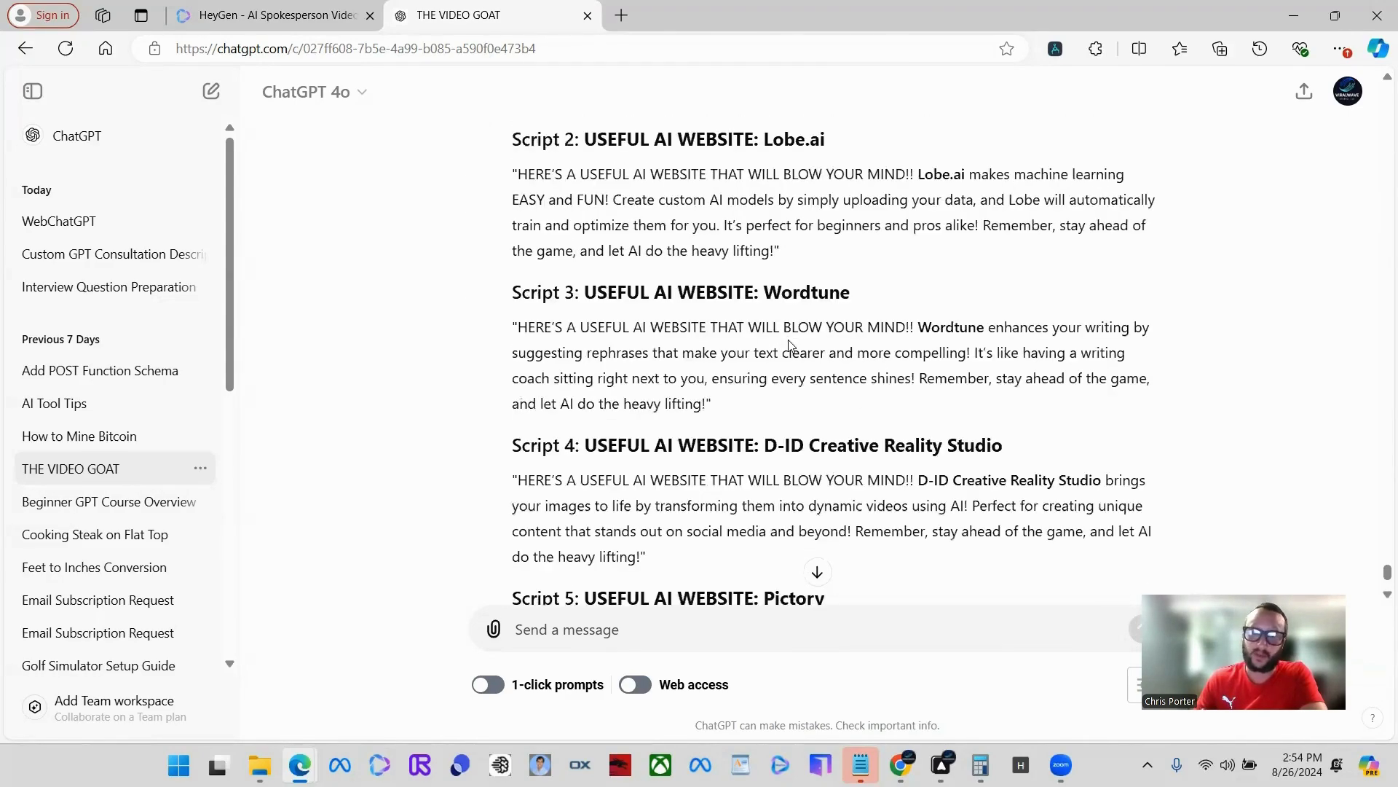
{"action": "scroll", "coordinate": [790, 345], "scroll_direction": "down", "scroll_amount": 4}
{"action": "left_click_drag", "start_coordinate": [517, 366], "coordinate": [750, 443]}
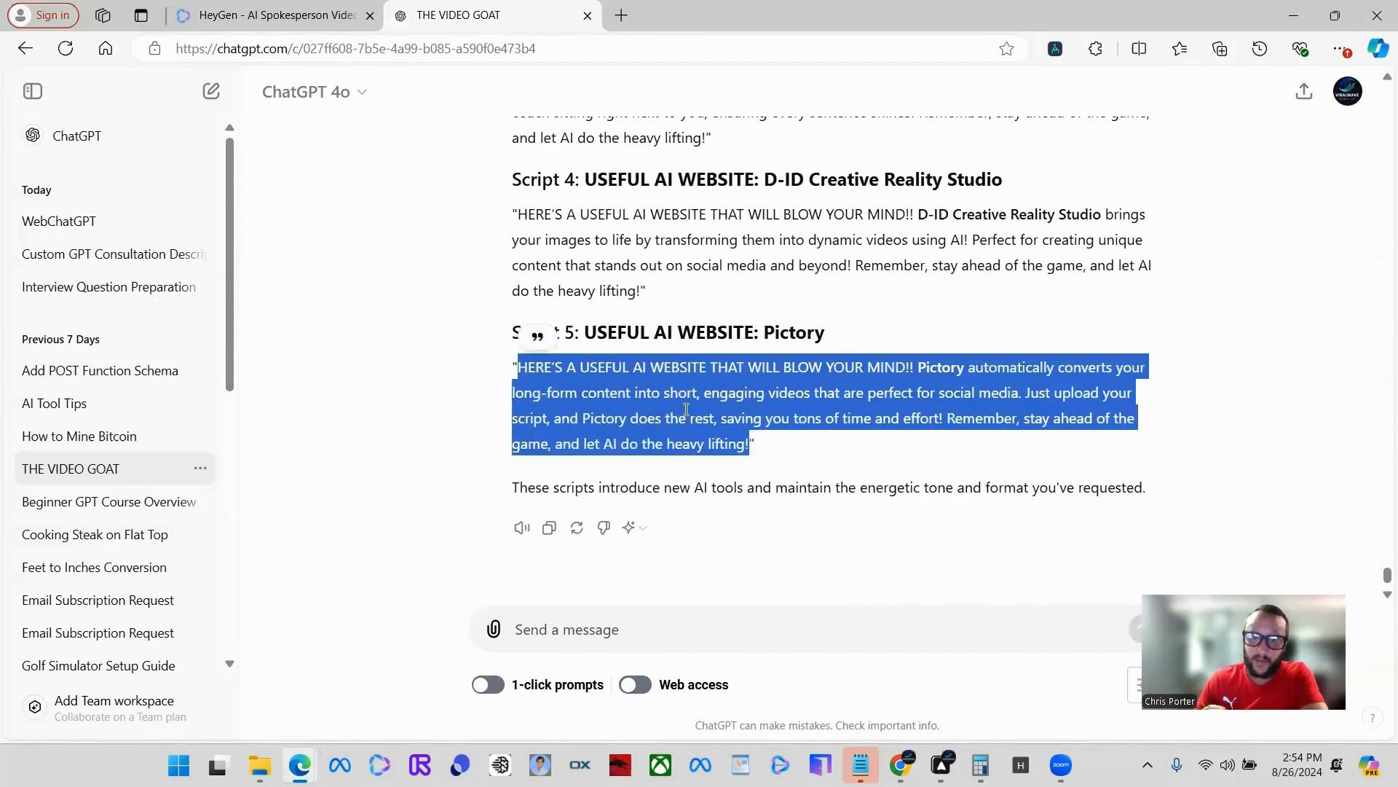
{"action": "right_click", "coordinate": [687, 417]}
{"action": "left_click", "coordinate": [743, 26]}
{"action": "key", "text": "ctrl+Tab"}
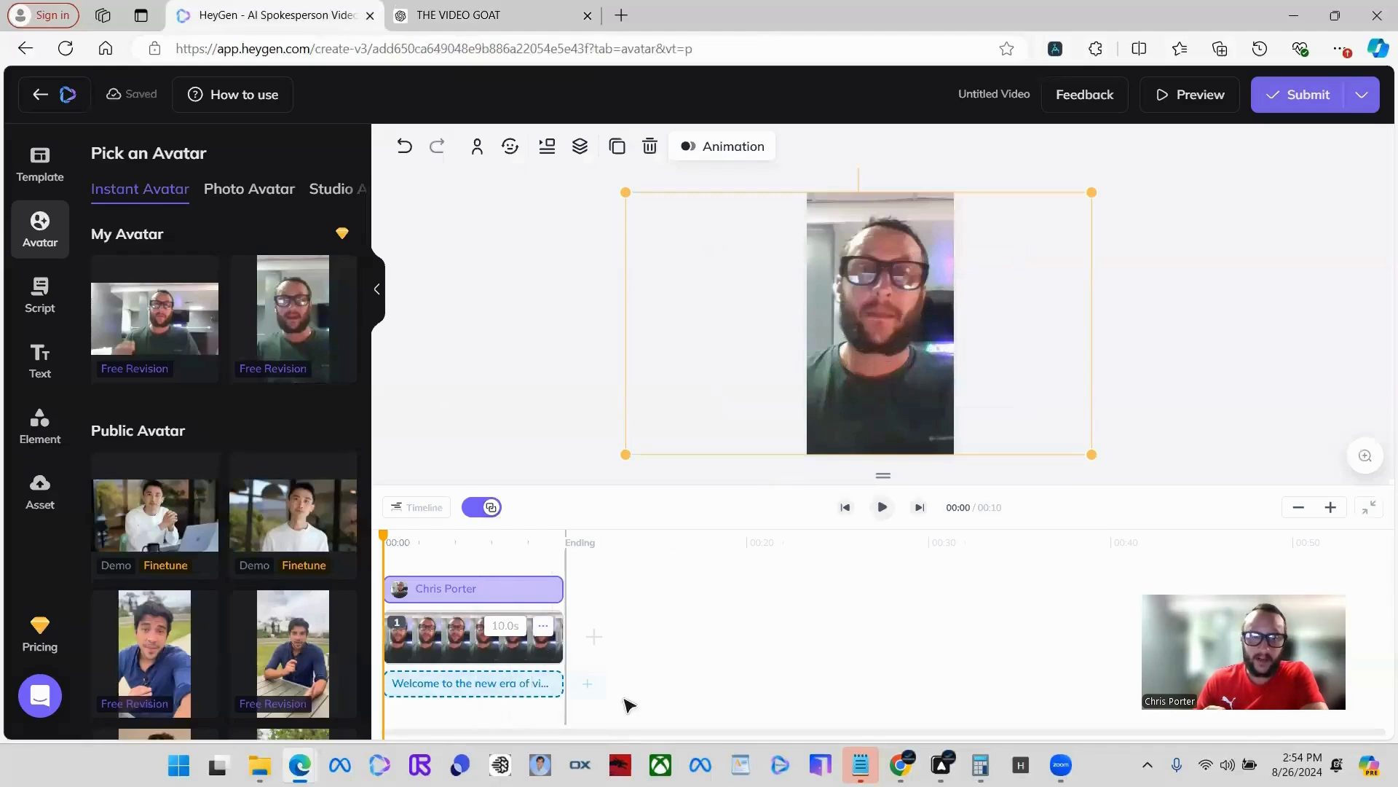
- Replace the placeholder avatar script with the Pictory paragraph, extending the scene to 18.9 s
{"action": "left_click", "coordinate": [475, 683]}
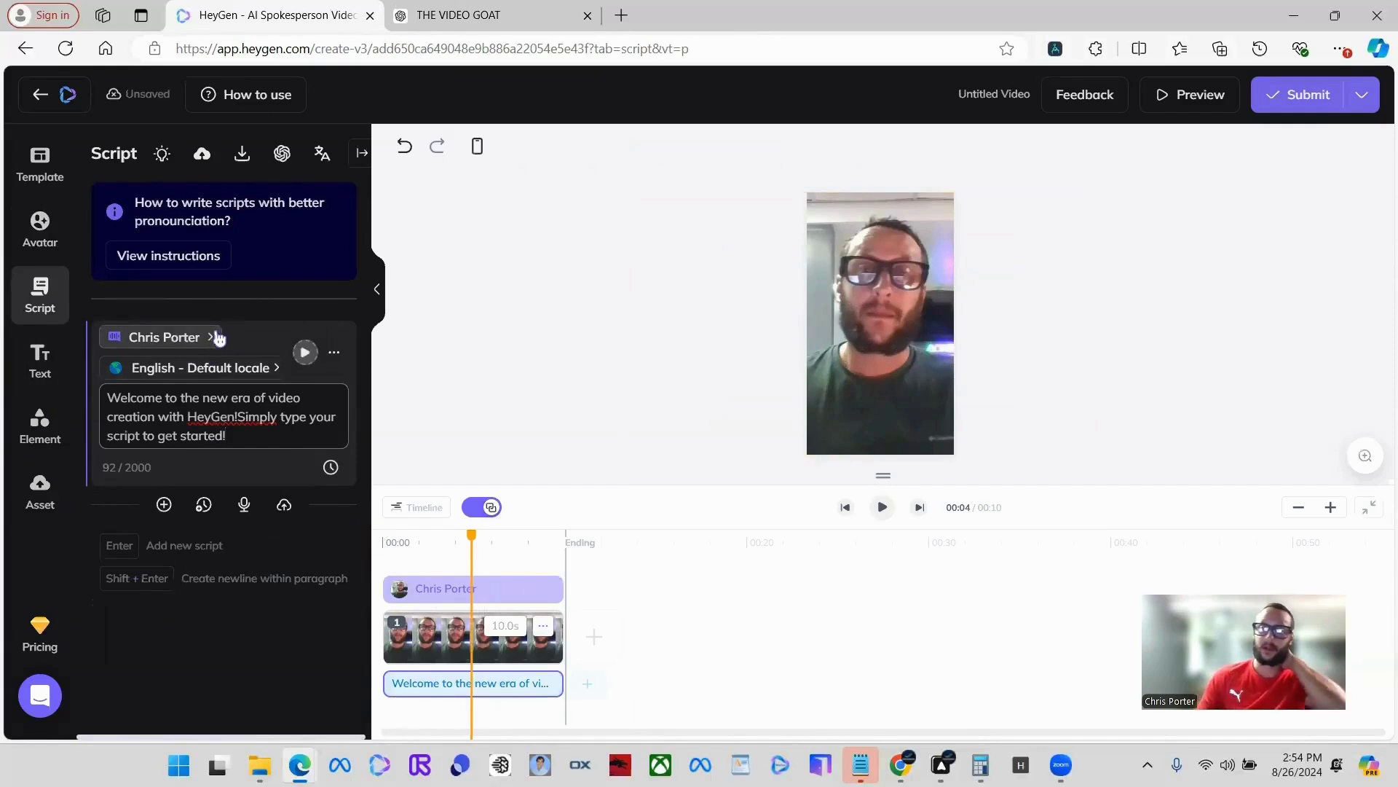
{"action": "left_click_drag", "start_coordinate": [261, 444], "coordinate": [112, 396]}
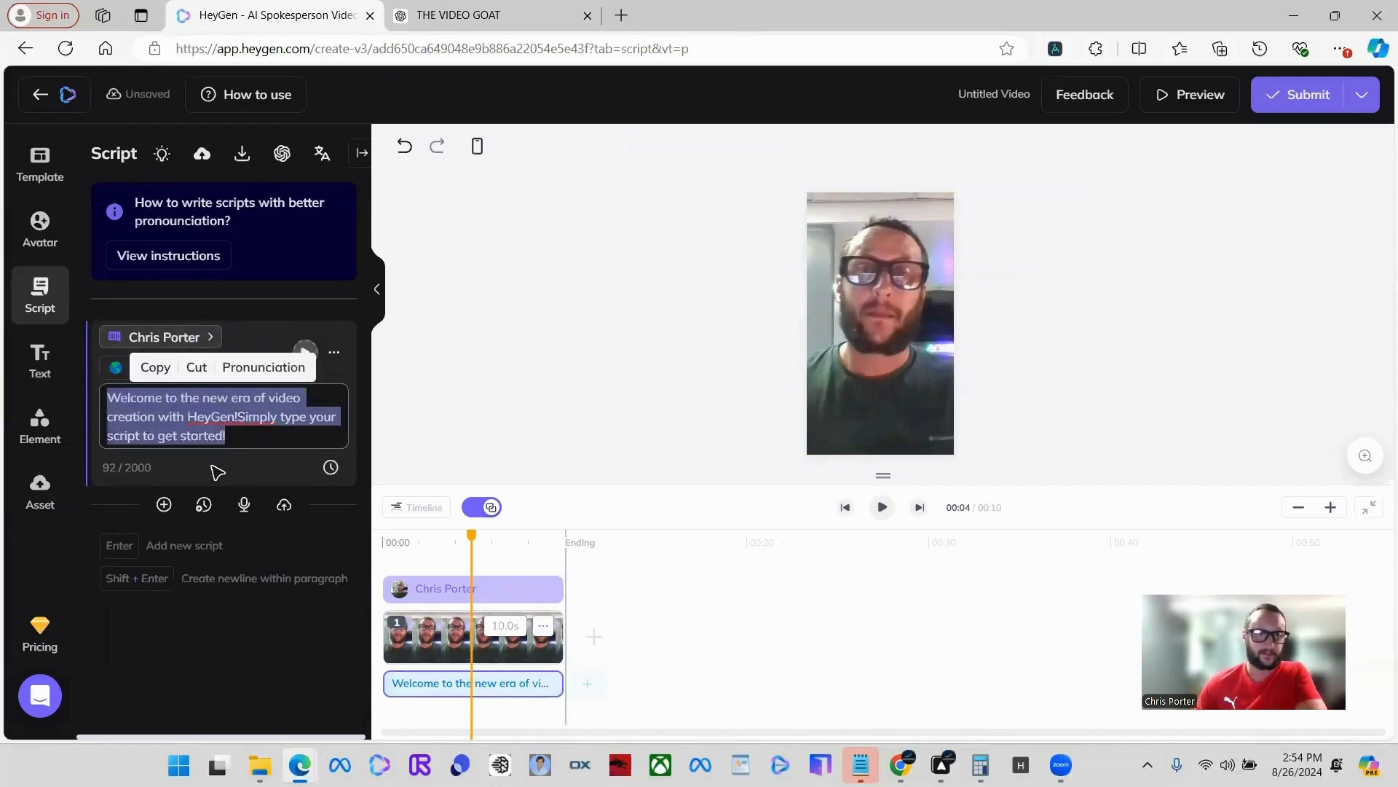
{"action": "key", "text": "ctrl+v"}
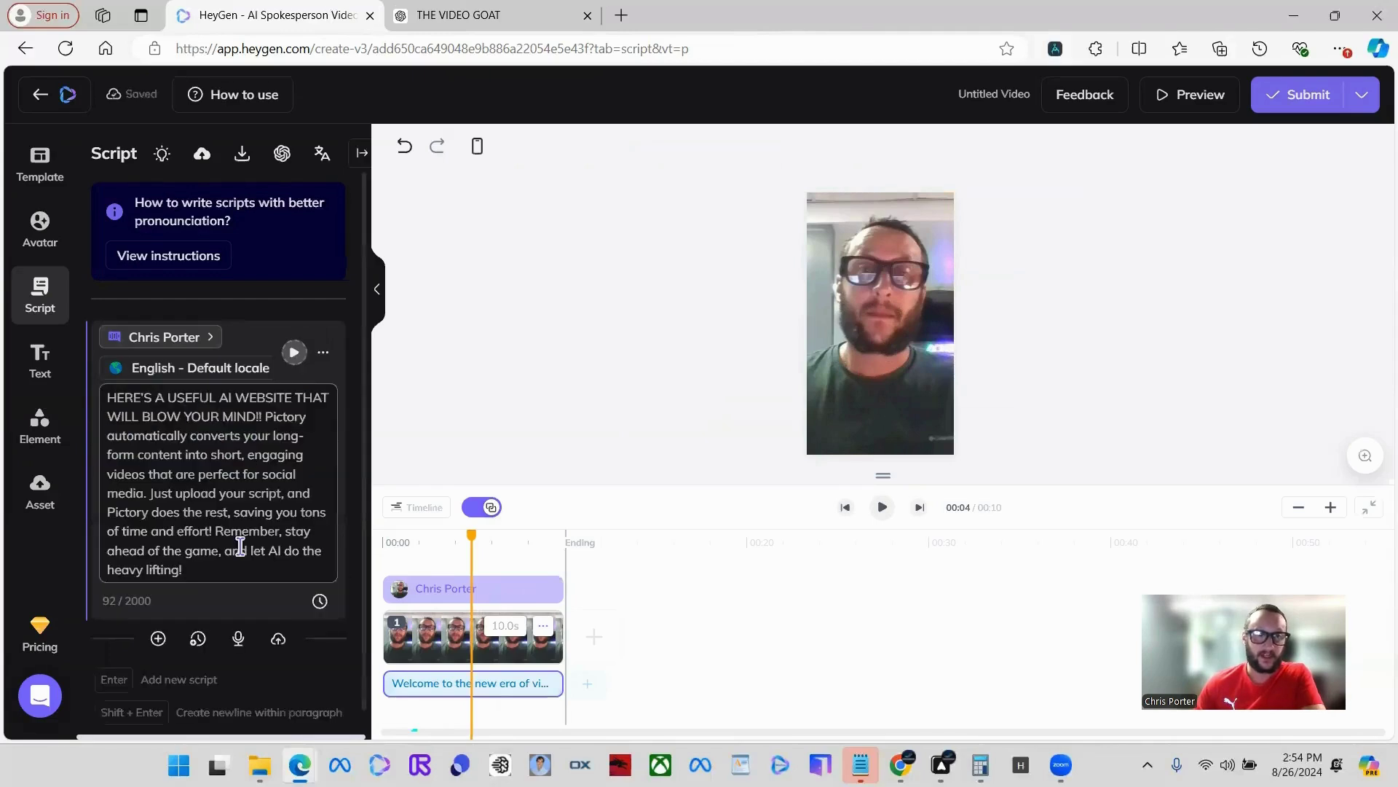
{"action": "left_click", "coordinate": [357, 496]}
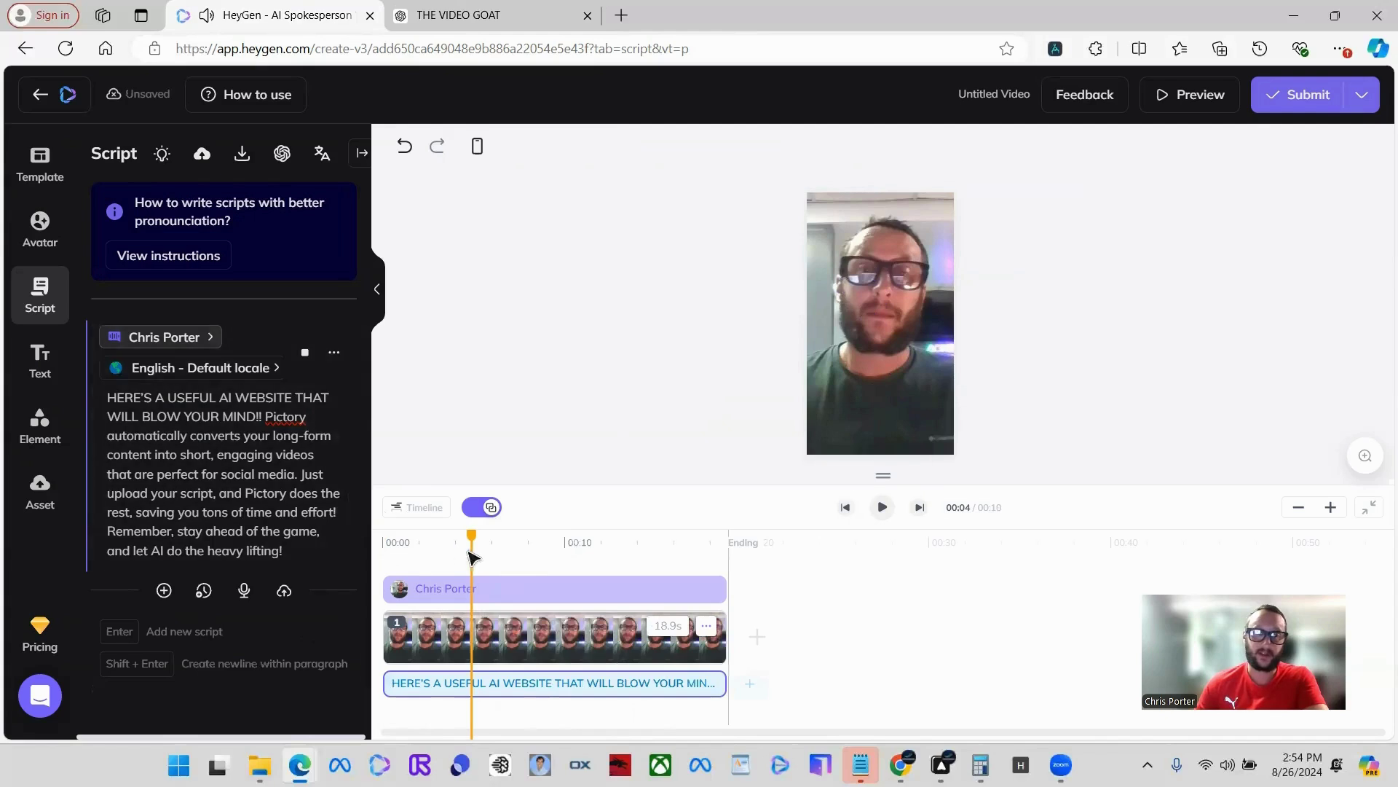
{"action": "left_click_drag", "start_coordinate": [474, 544], "coordinate": [386, 540]}
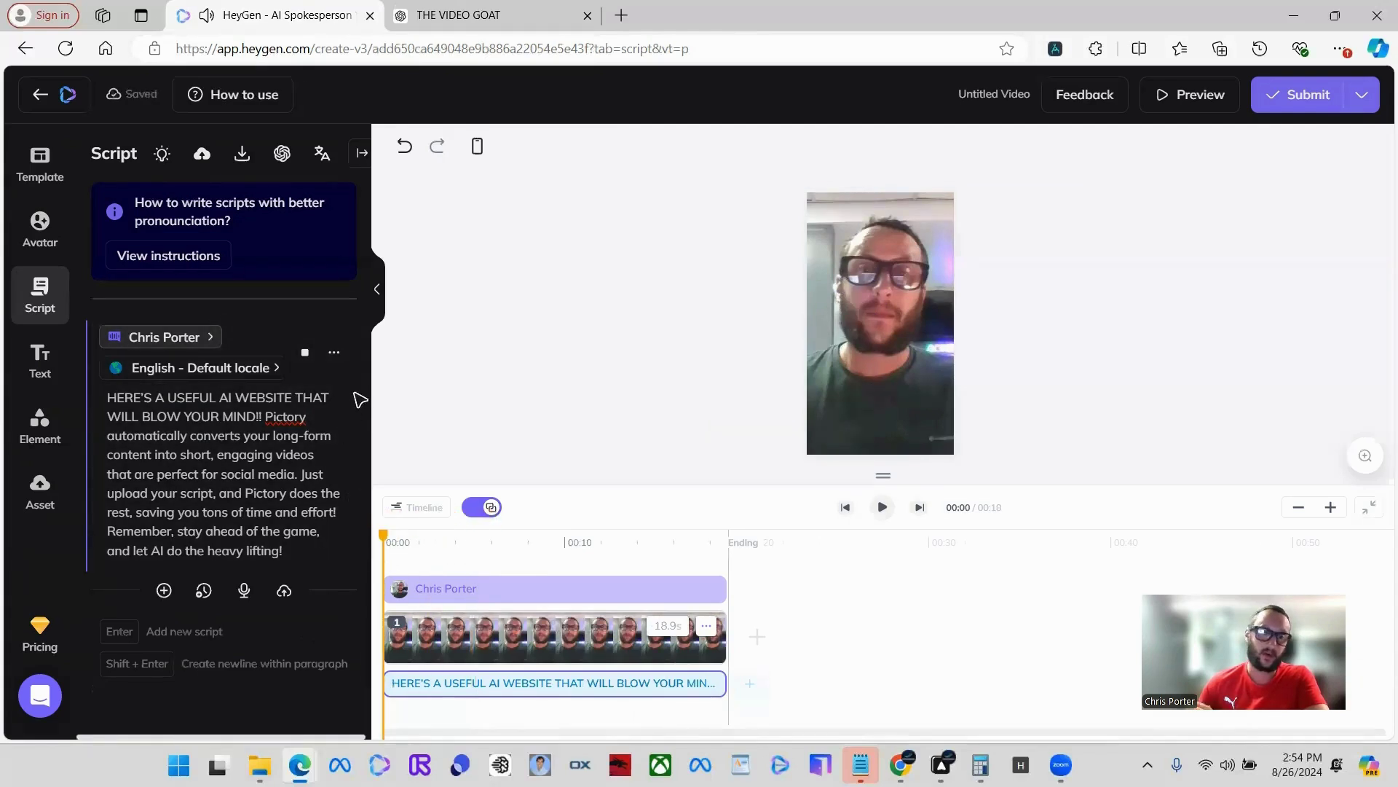
- Set the voice speed to 1.1x, shortening the scene to 16.9 s, and preview the audio
{"action": "left_click", "coordinate": [305, 352]}
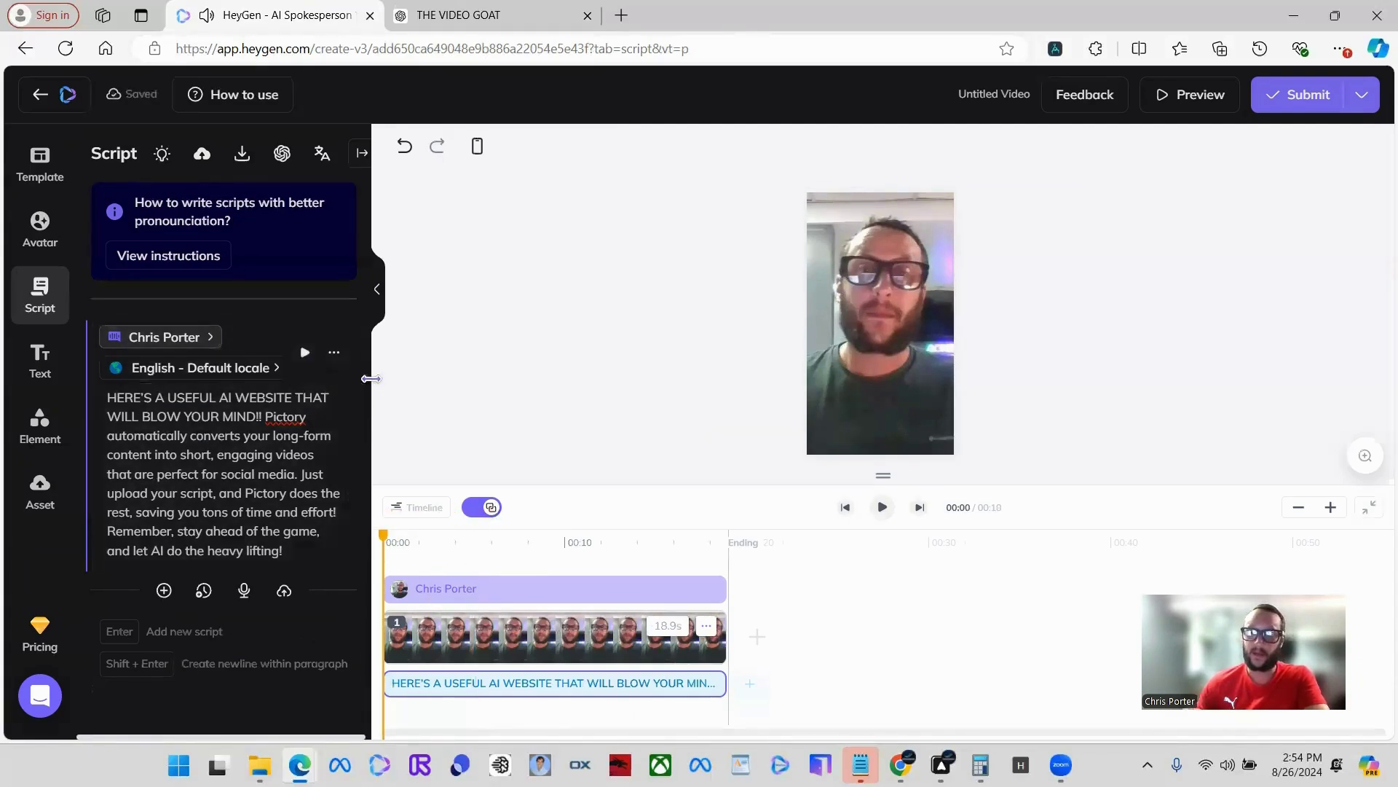
{"action": "left_click", "coordinate": [335, 354]}
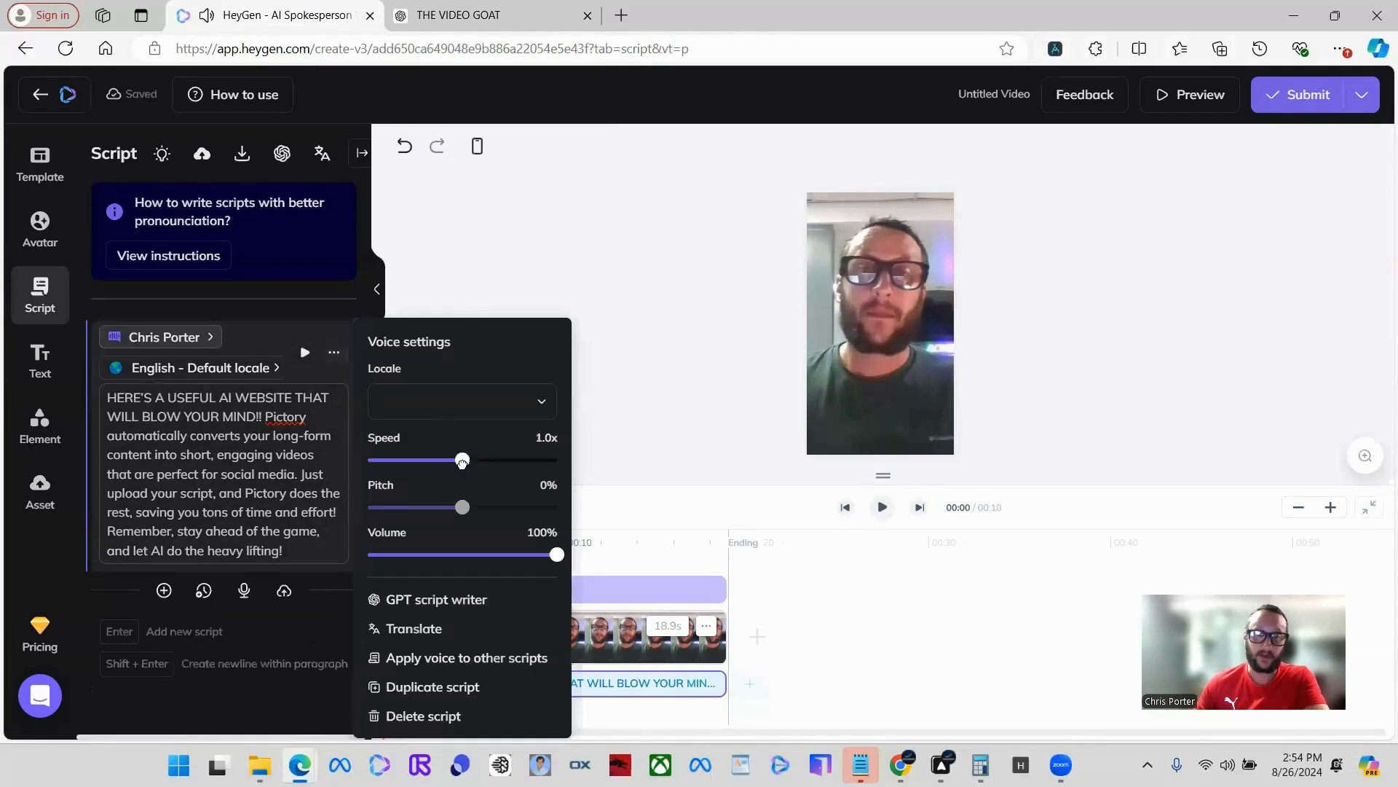
{"action": "left_click_drag", "start_coordinate": [466, 461], "coordinate": [479, 462]}
{"action": "left_click", "coordinate": [305, 353]}
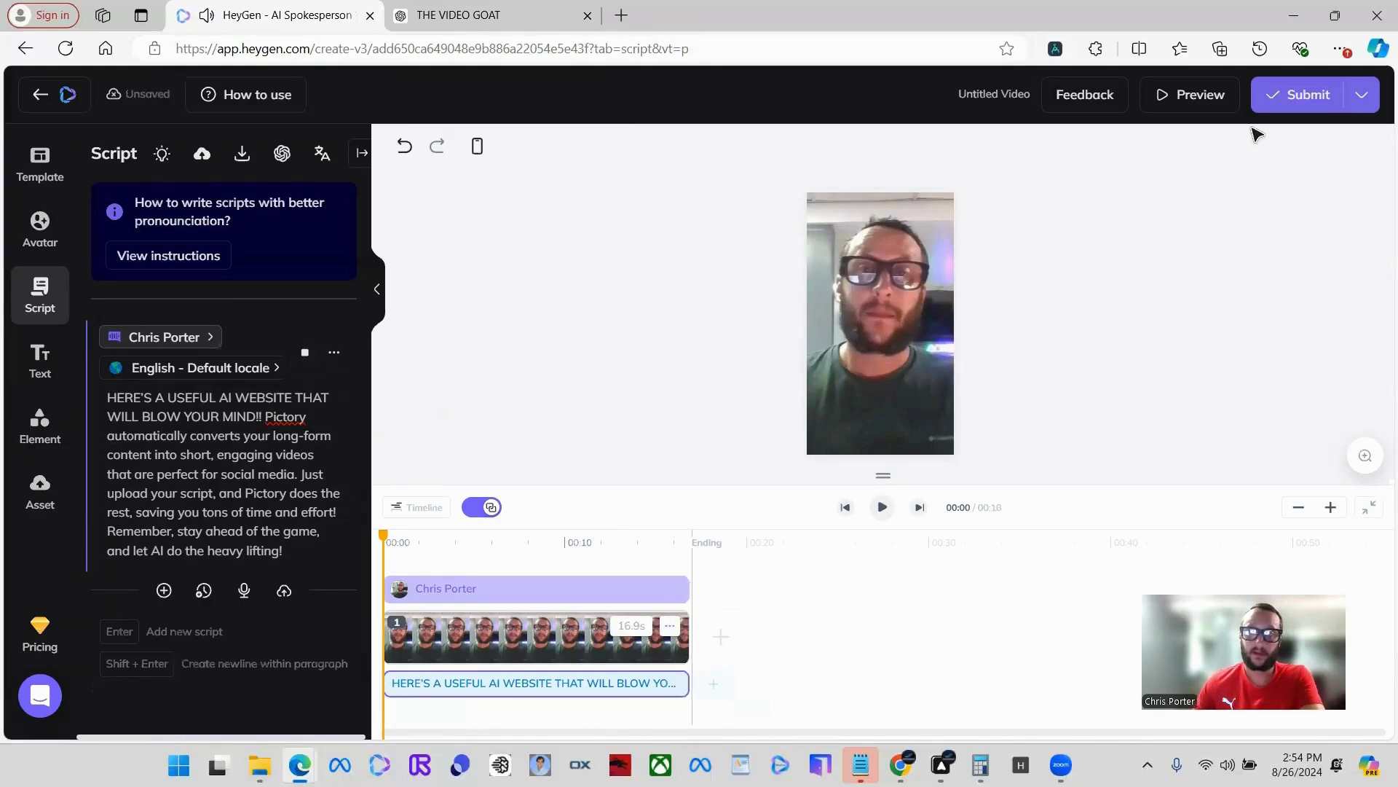
- Stop the script audio preview
{"action": "left_click", "coordinate": [307, 355]}
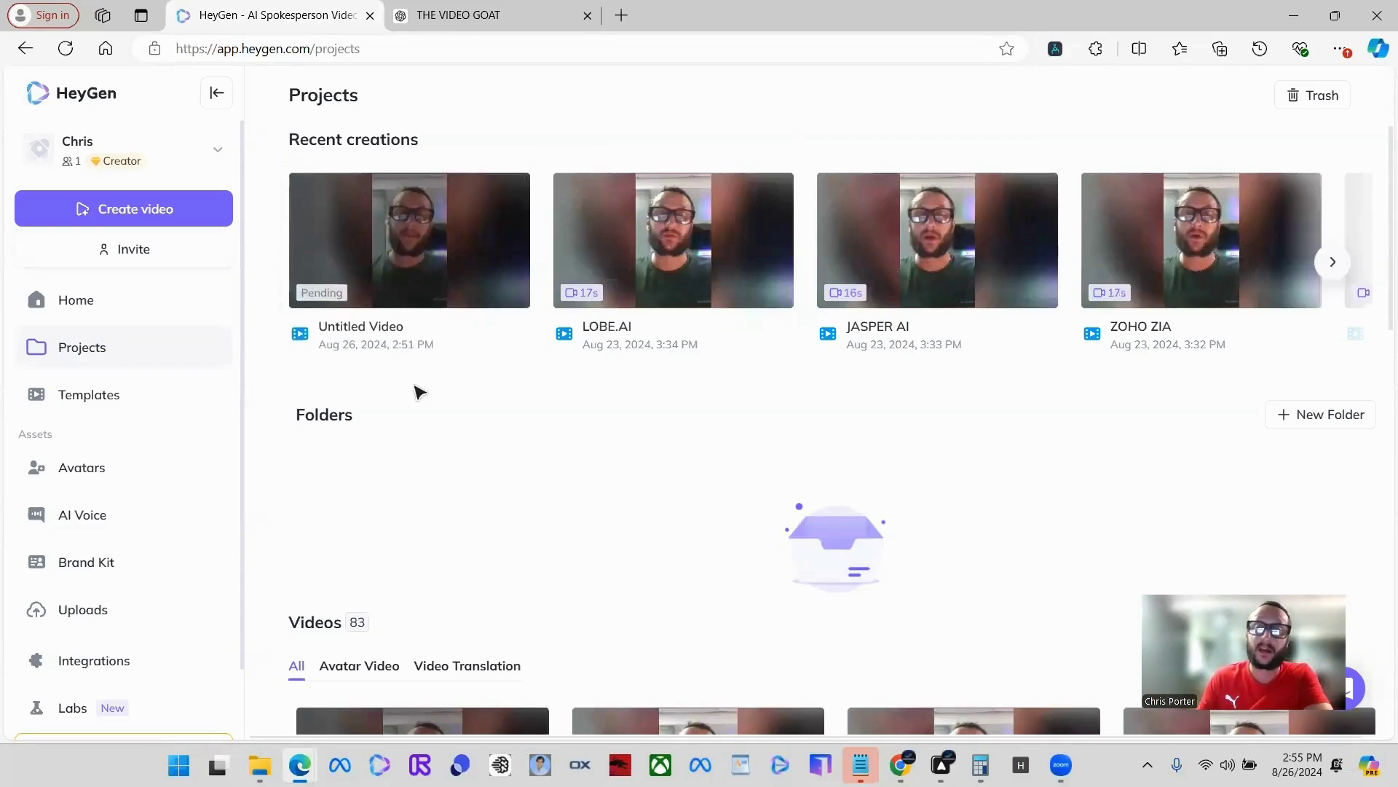
{"action": "scroll", "coordinate": [771, 468], "scroll_direction": "down", "scroll_amount": 10}
{"action": "scroll", "coordinate": [775, 478], "scroll_direction": "down", "scroll_amount": 3}
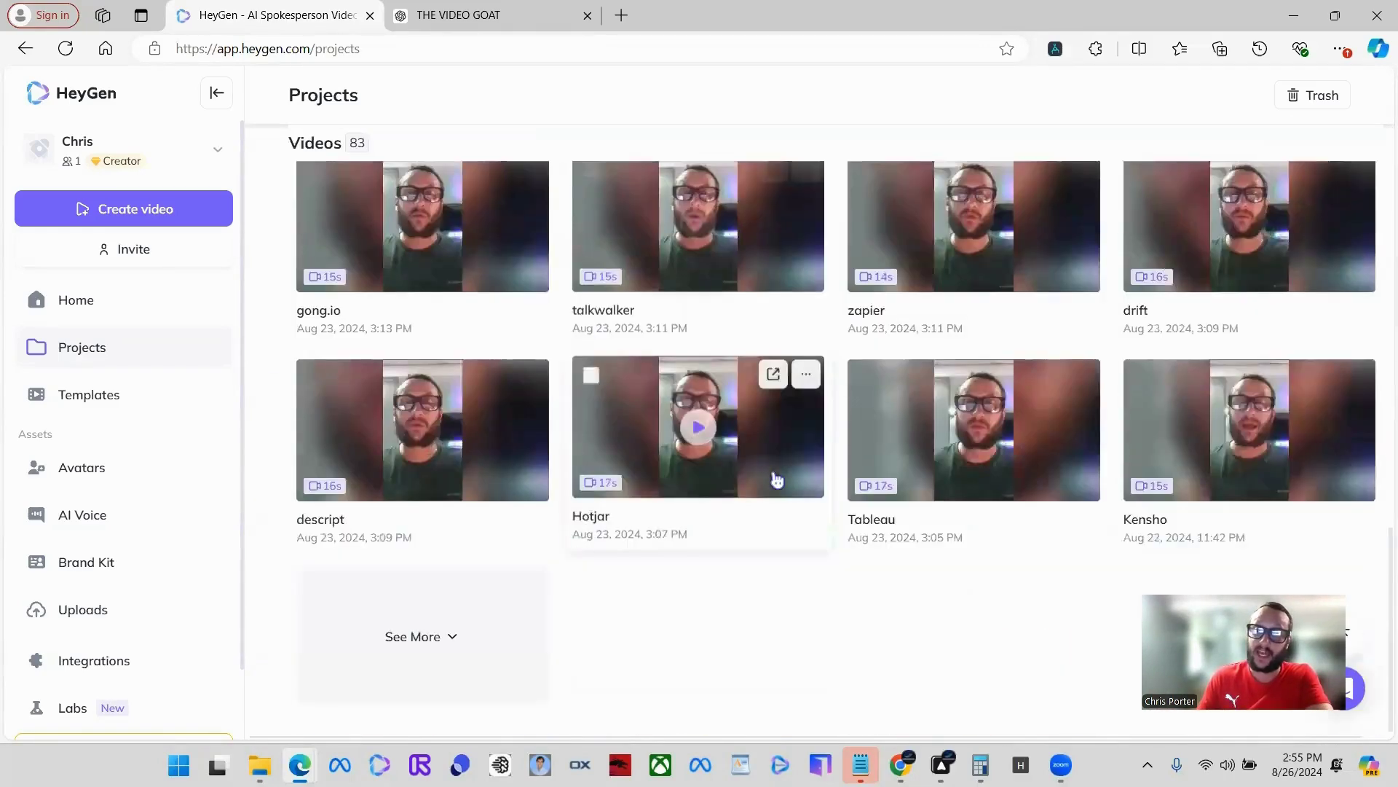
{"action": "left_click", "coordinate": [459, 656]}
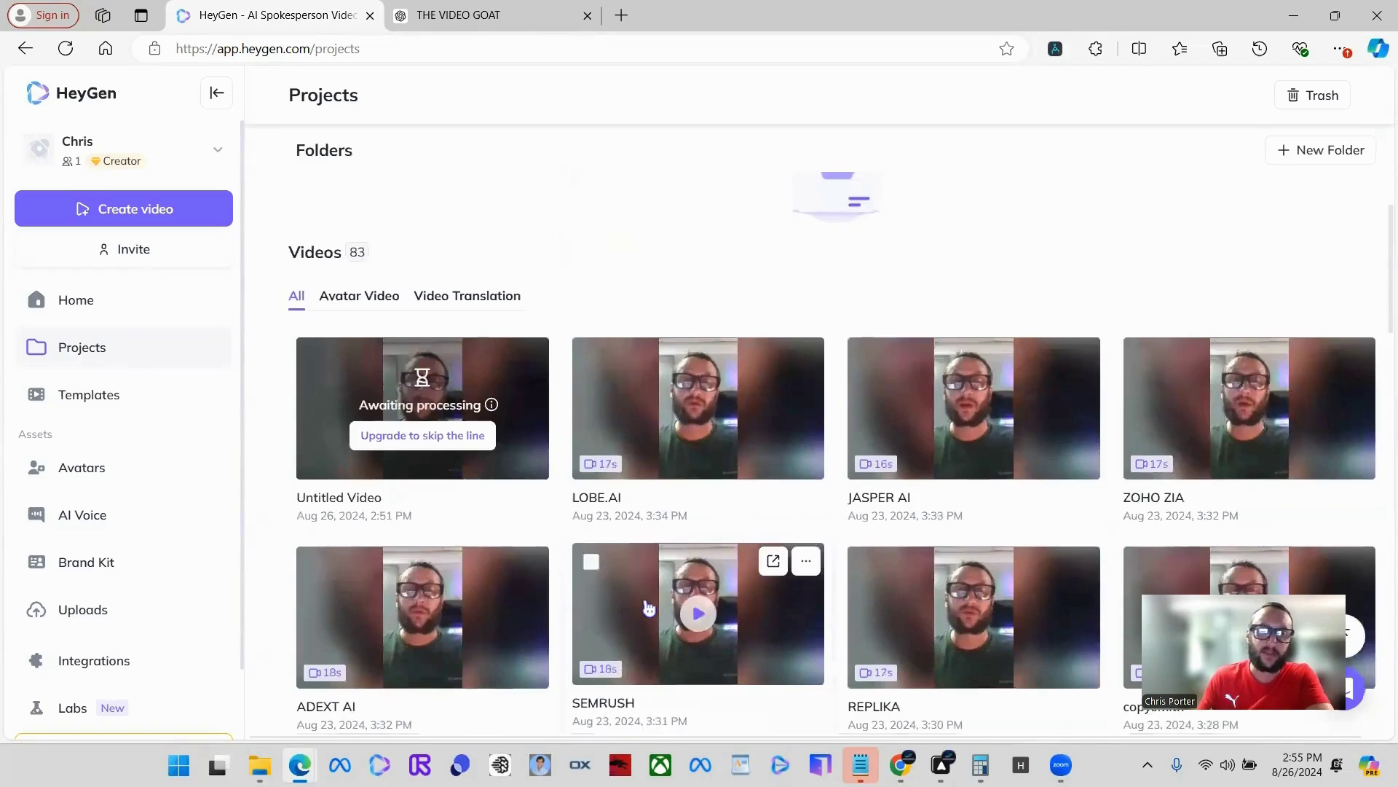
{"action": "scroll", "coordinate": [644, 617], "scroll_direction": "down", "scroll_amount": 15}
{"action": "scroll", "coordinate": [660, 612], "scroll_direction": "down", "scroll_amount": 7}
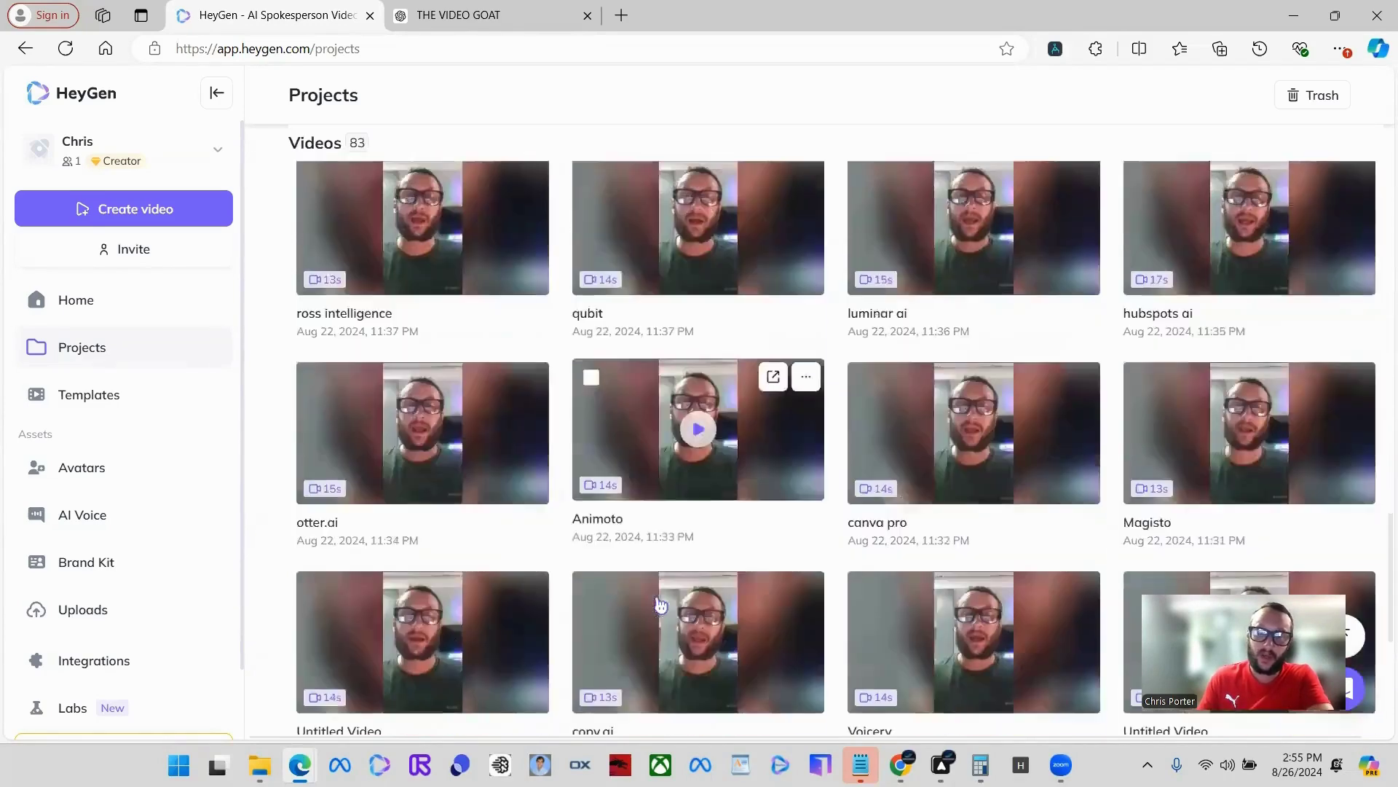
{"action": "scroll", "coordinate": [944, 385], "scroll_direction": "down", "scroll_amount": 3}
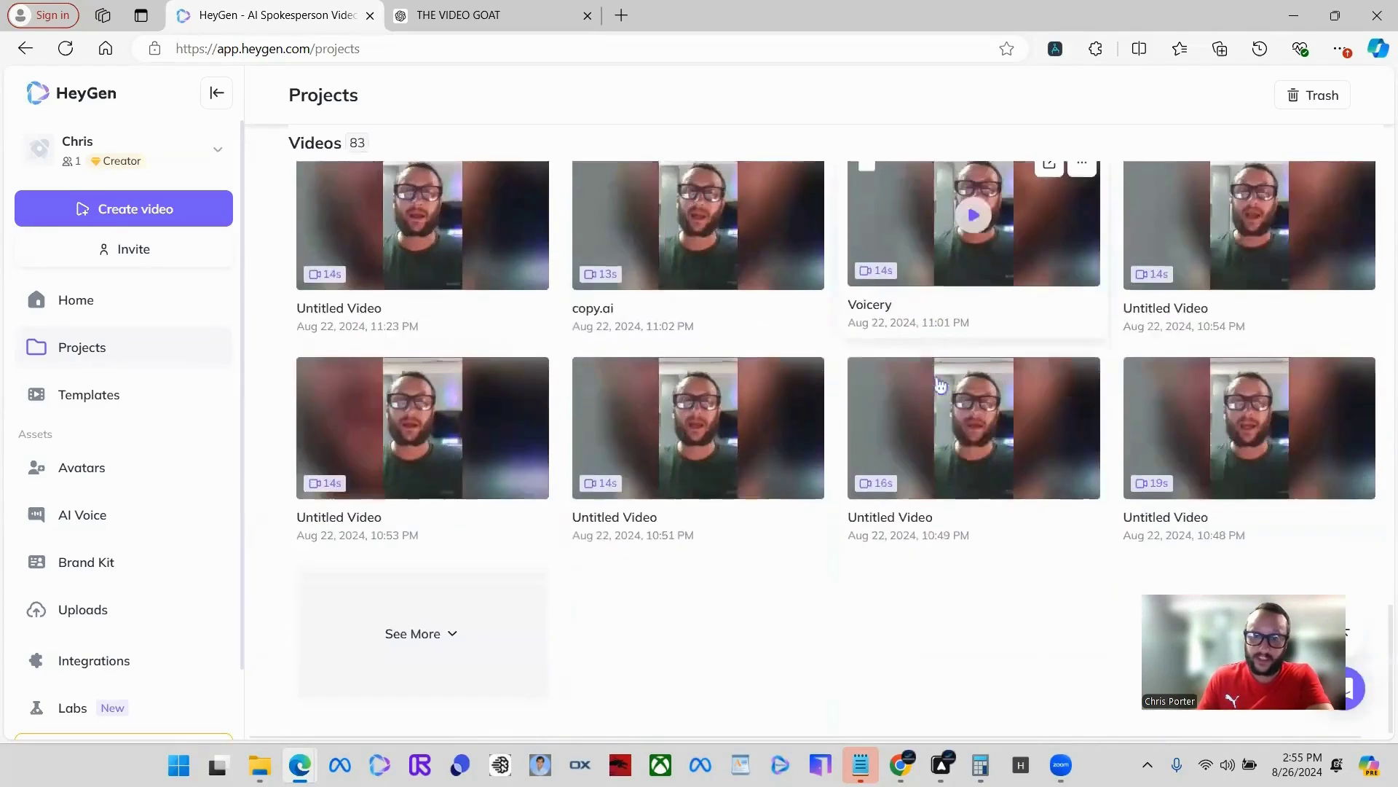